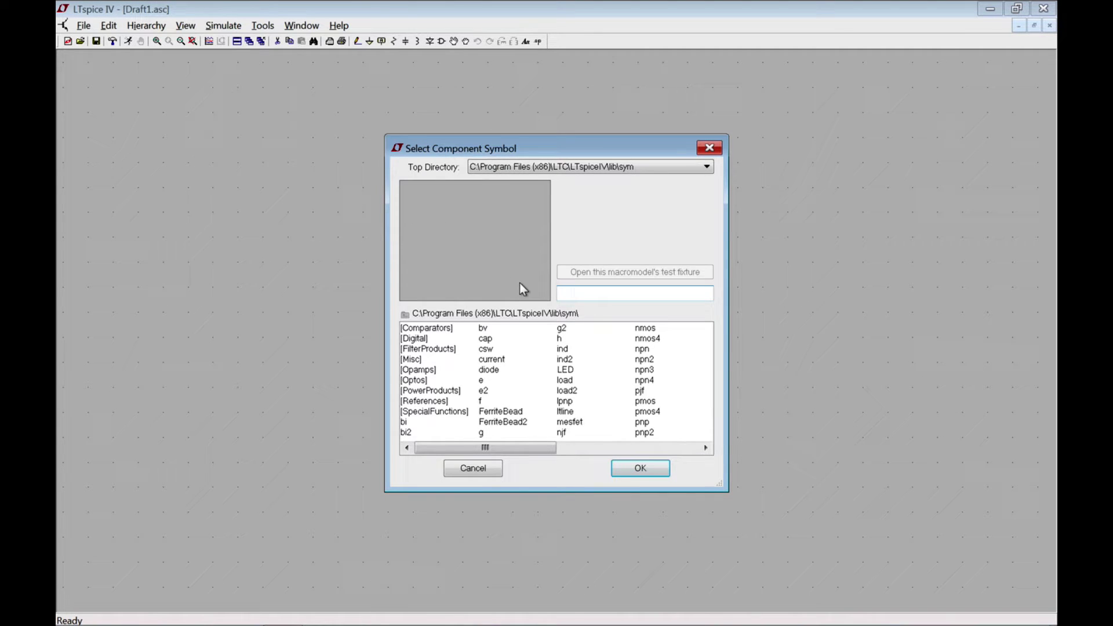
- Place voltage source V1 on the left of the schematic and give it a value of 12
type("vol")
left_click(581, 338)
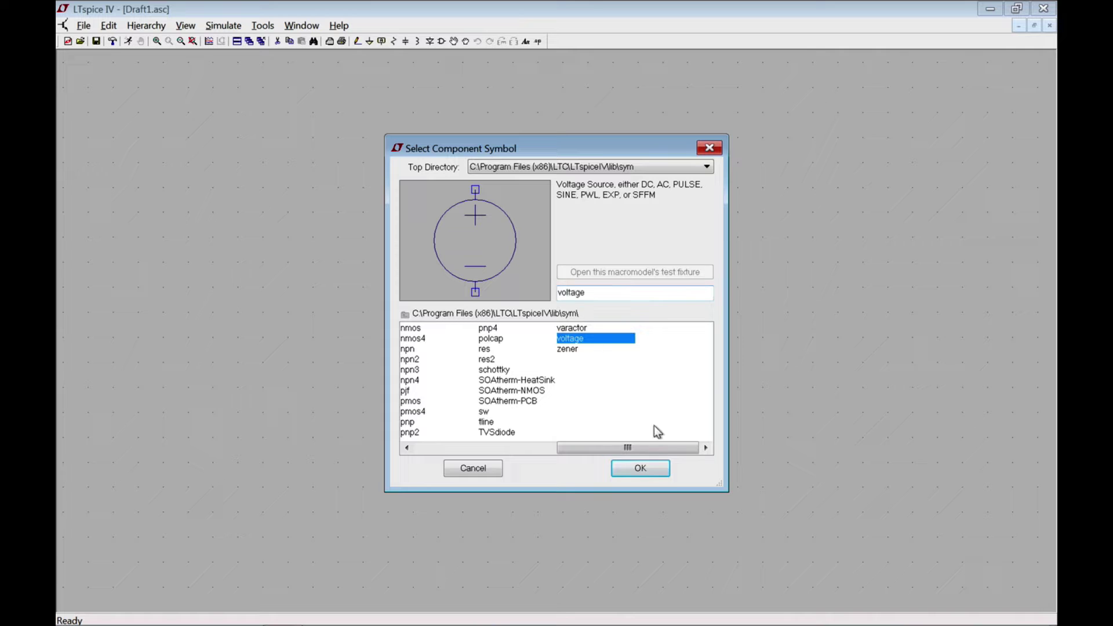
left_click(644, 474)
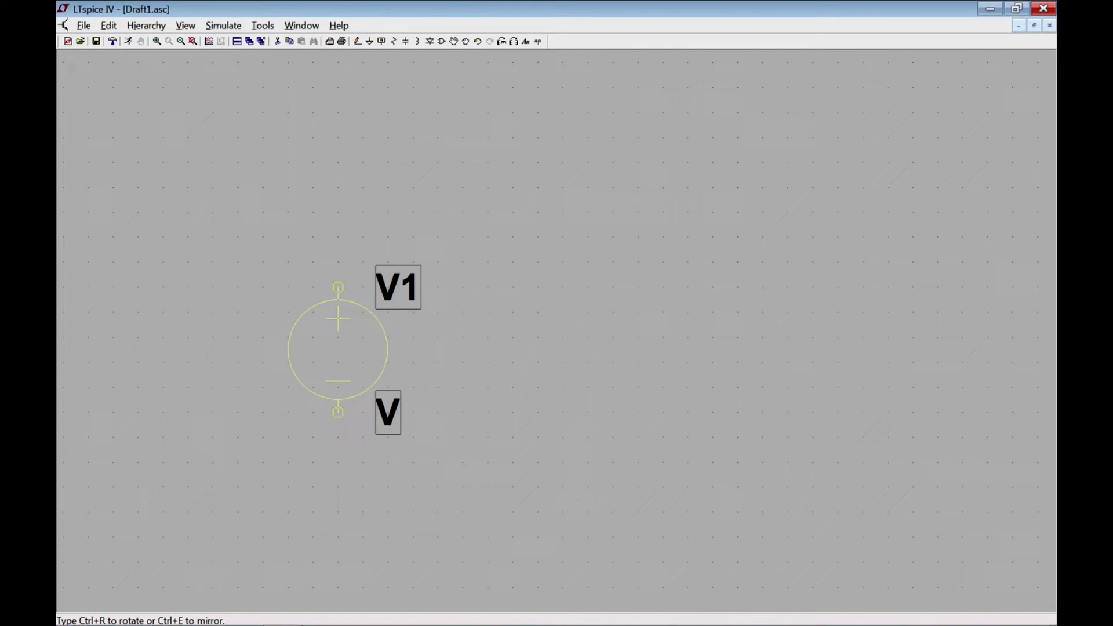
left_click(338, 350)
key("Escape")
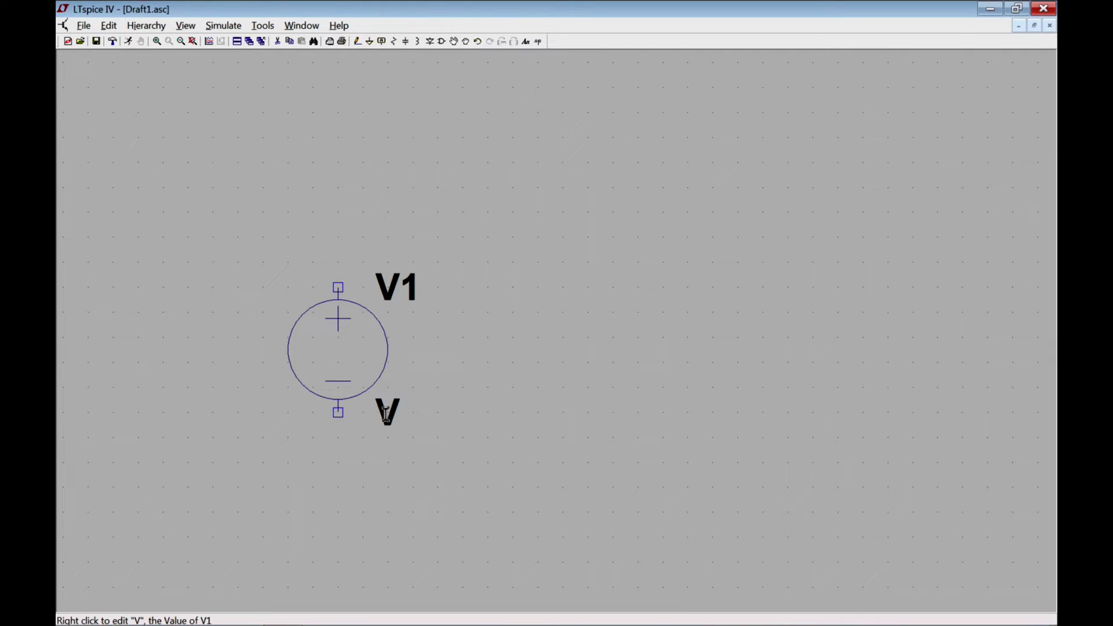
right_click(388, 416)
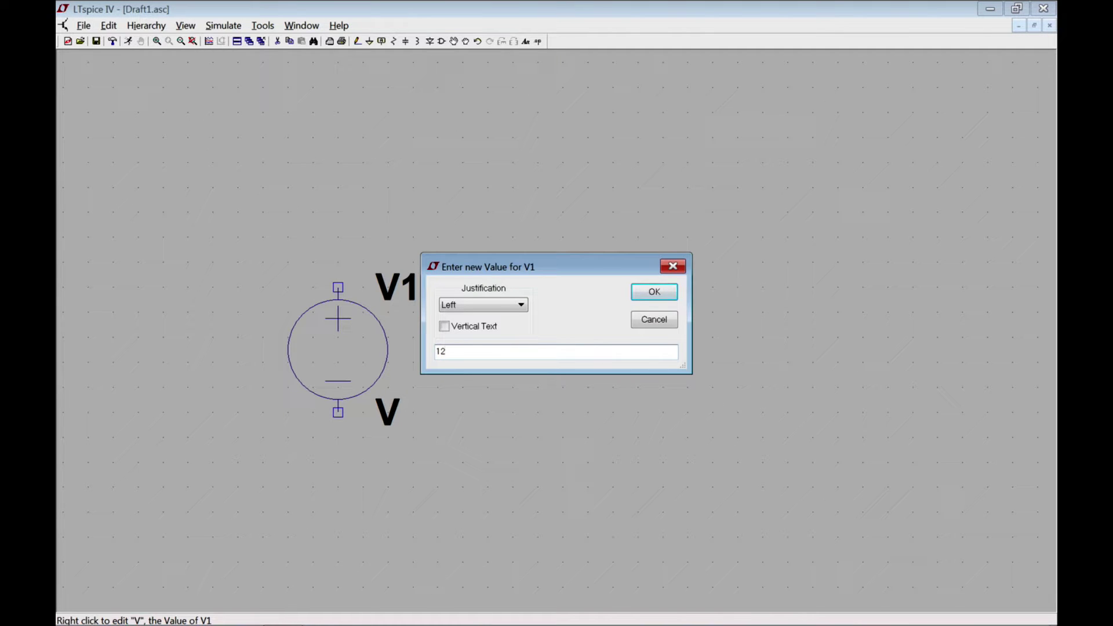
left_click(655, 293)
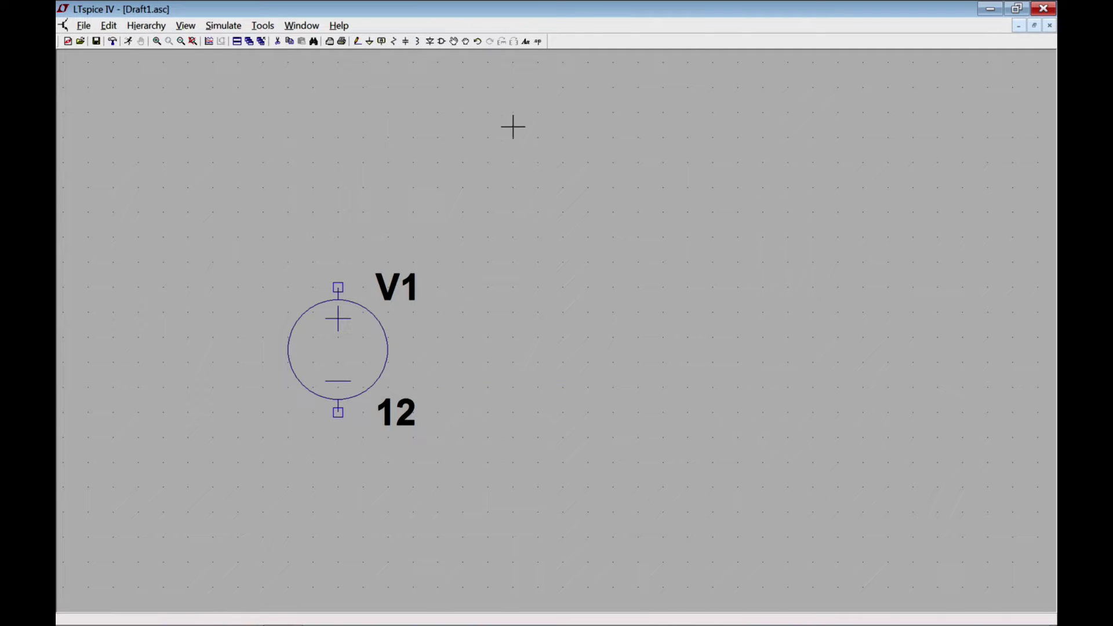
- Place R1 and R2 horizontally along the top and R3 and R4 upright below, beside V1
left_click(393, 41)
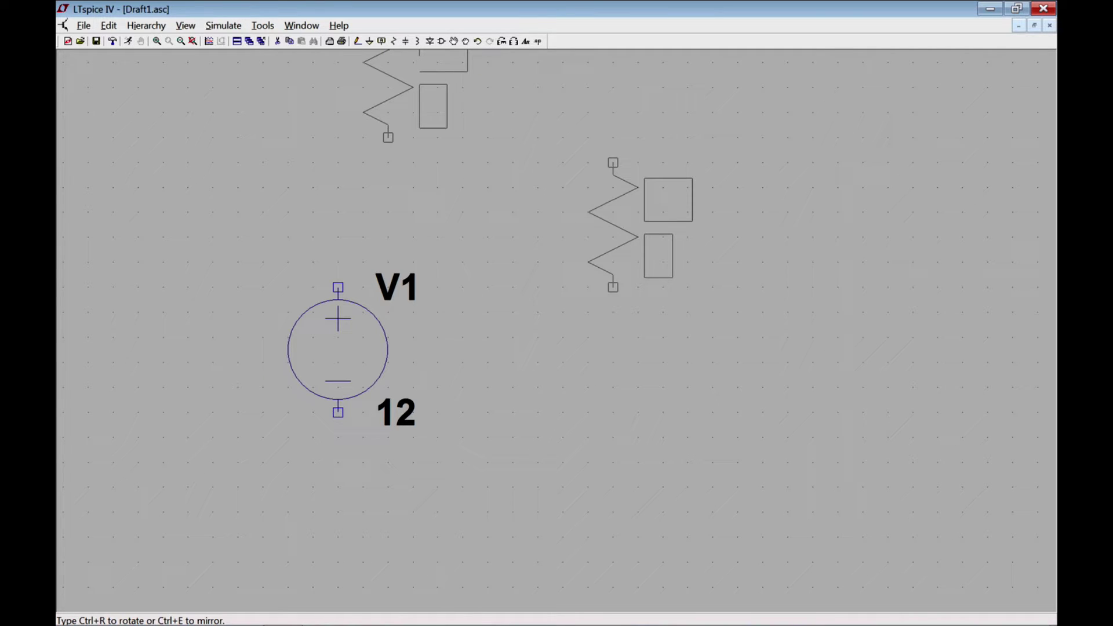
key("ctrl+r")
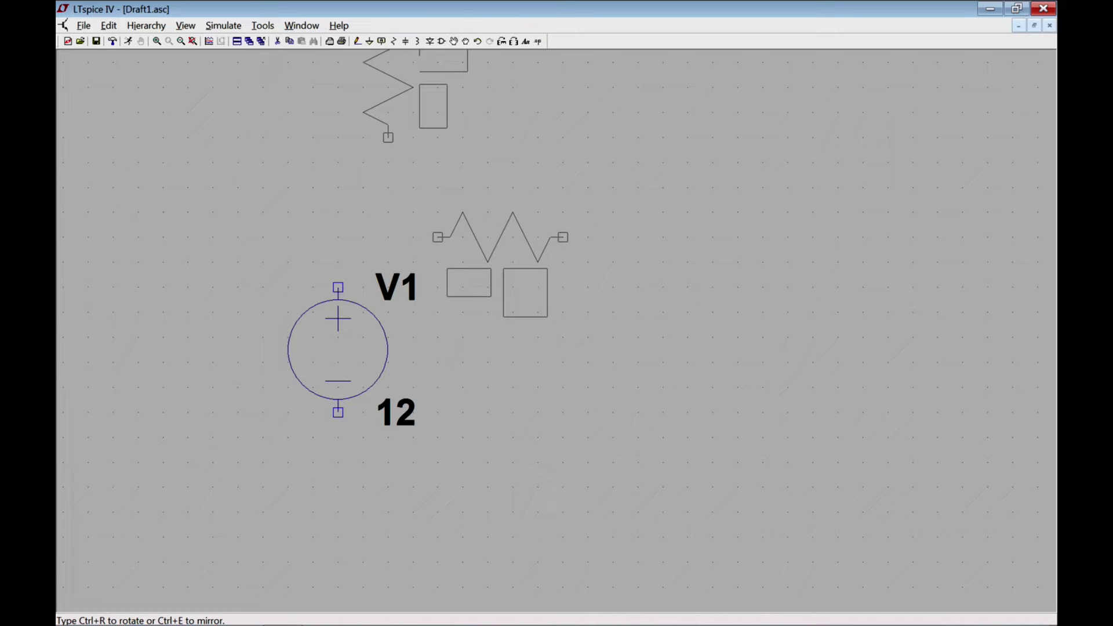
left_click(500, 237)
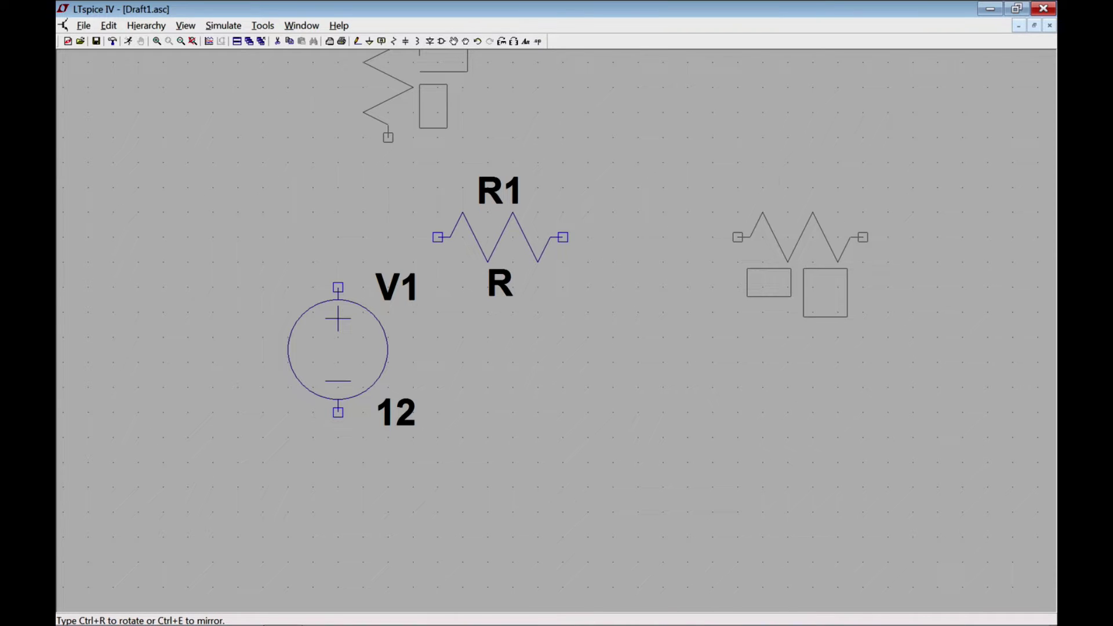
left_click(800, 237)
key("ctrl+r")
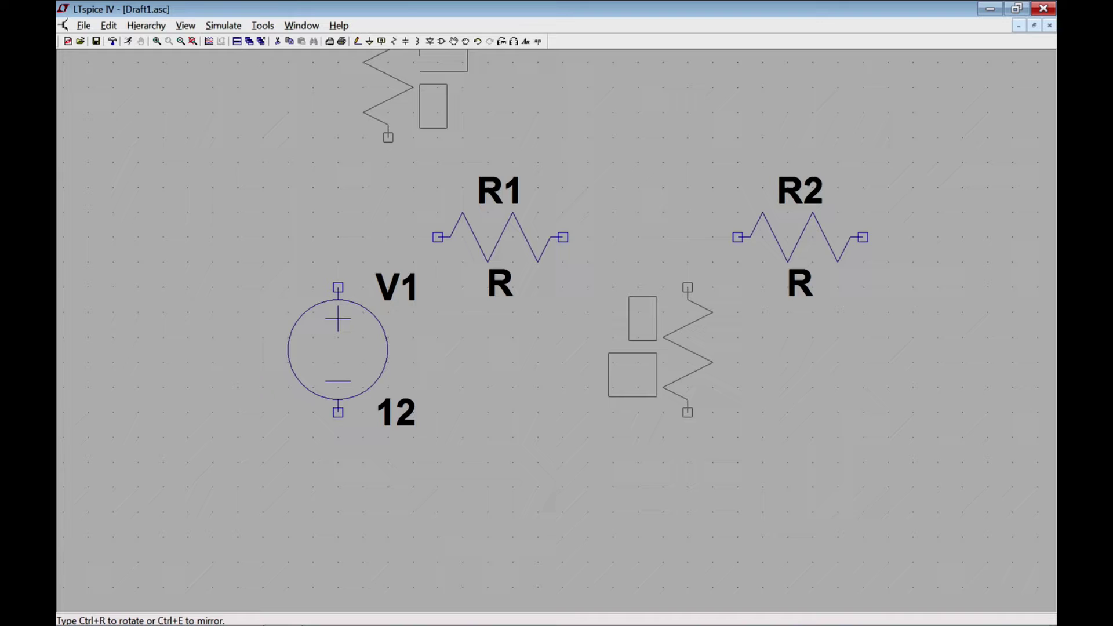
key("ctrl+r")
key("ctrl+r")
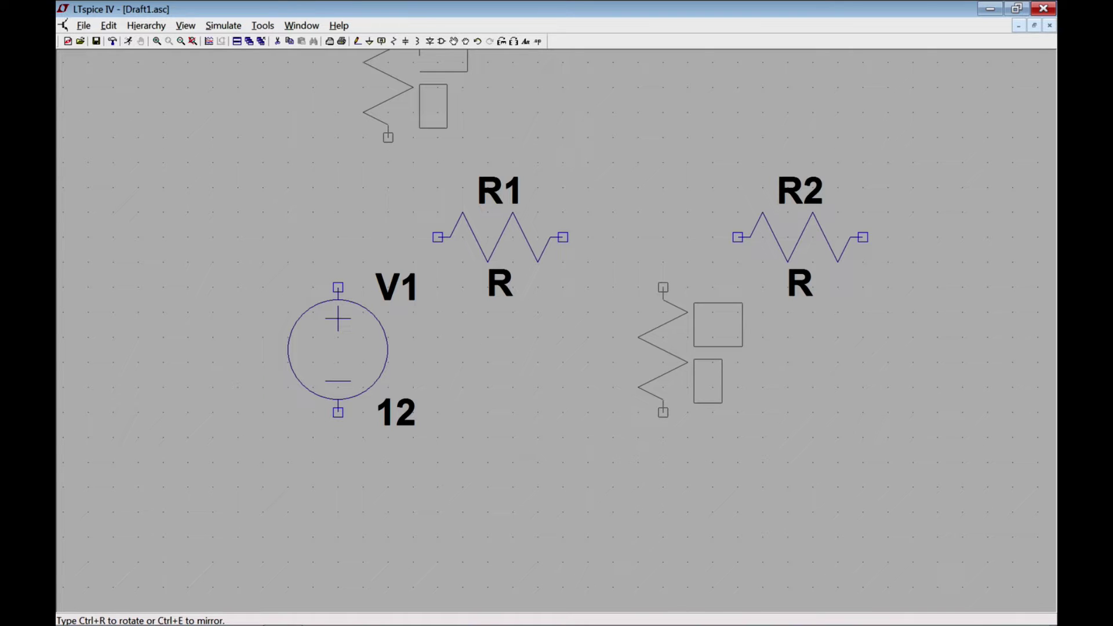
left_click(637, 325)
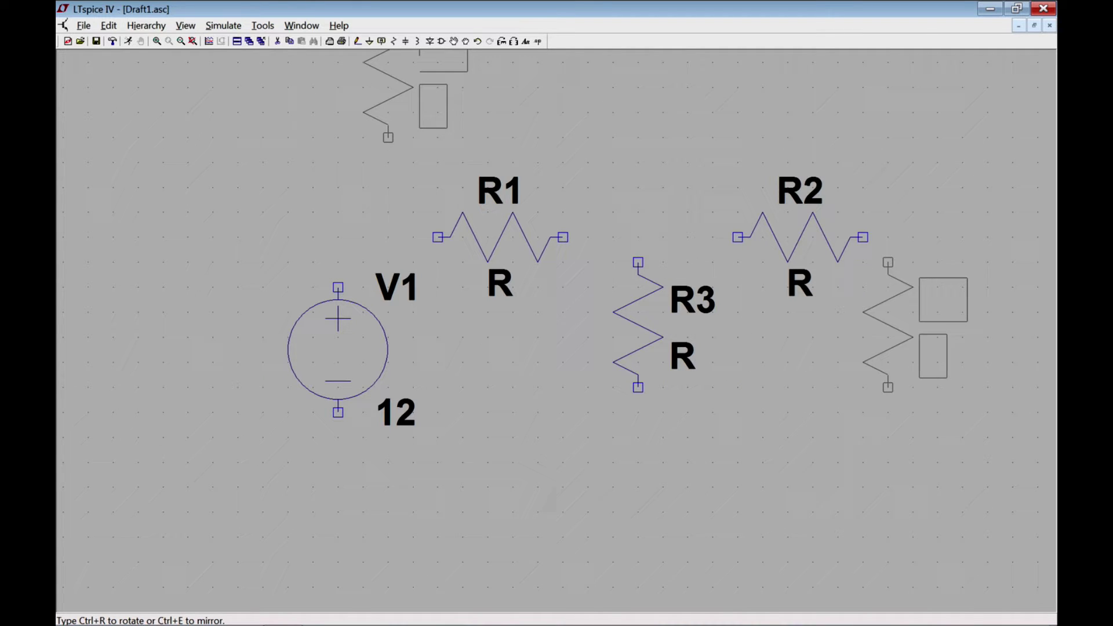
left_click(913, 325)
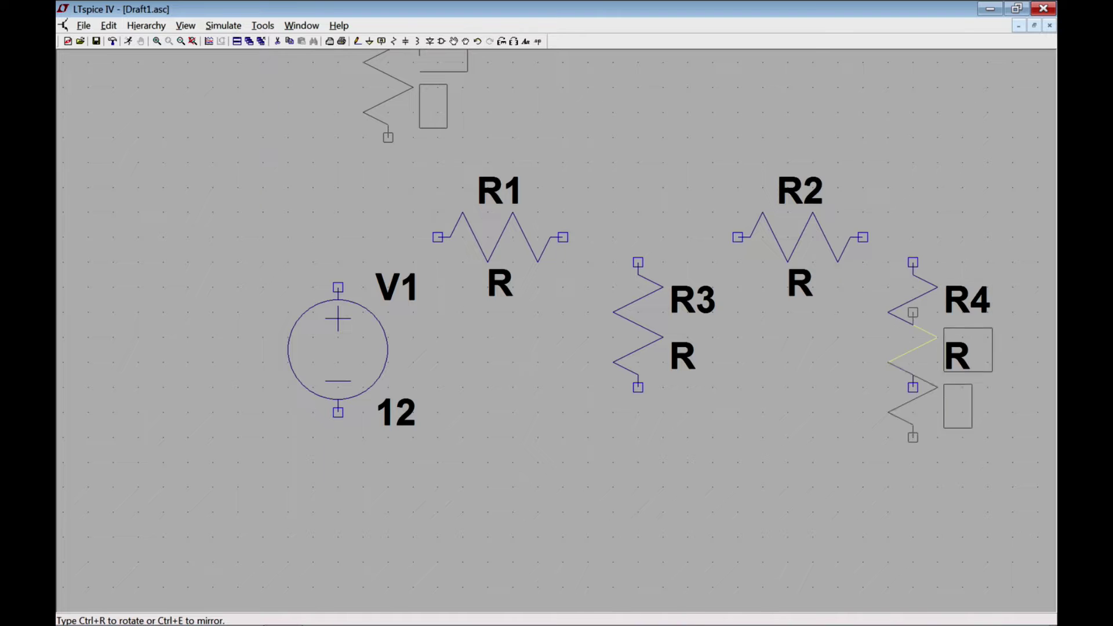
key("Escape")
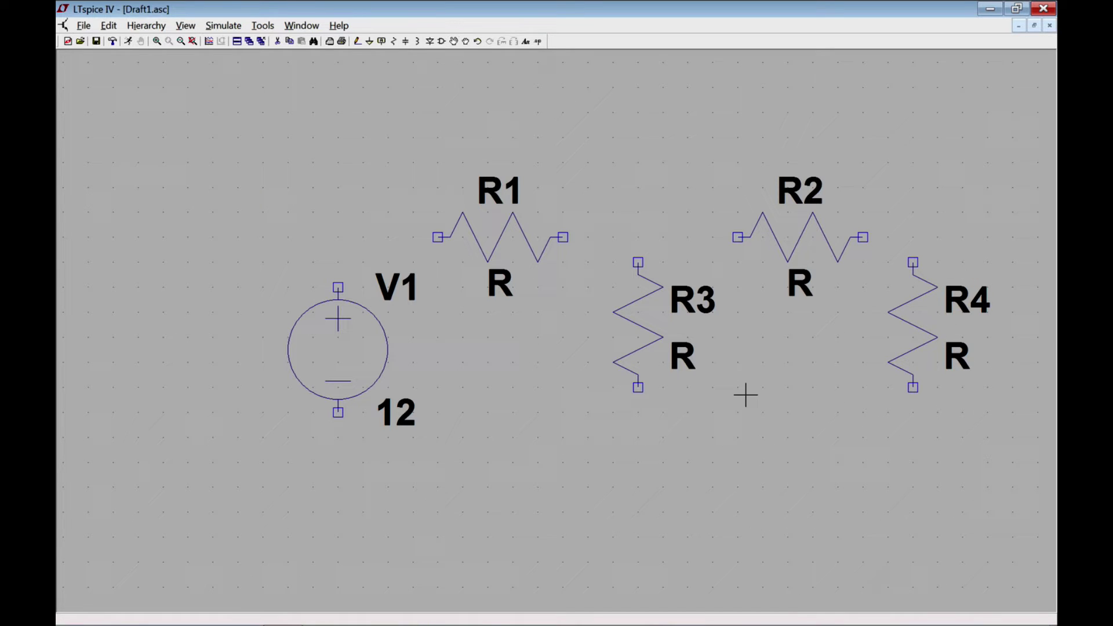
- Set resistor values R1 = 680, R2 = 270, R3 = 470 and R4 = {R}
right_click(504, 277)
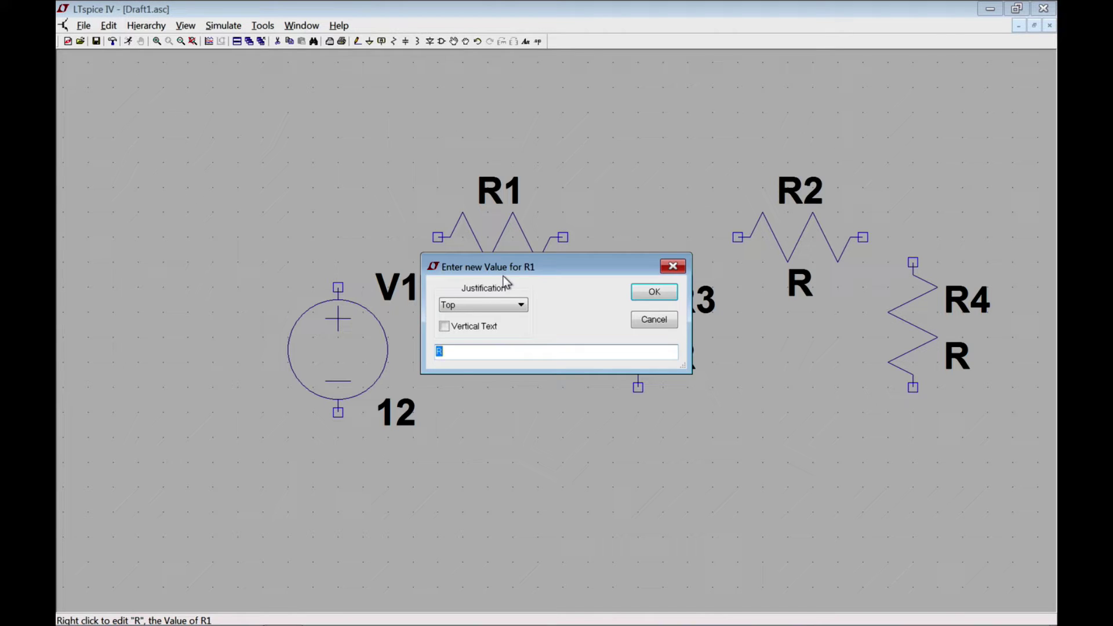
type("680")
left_click(671, 291)
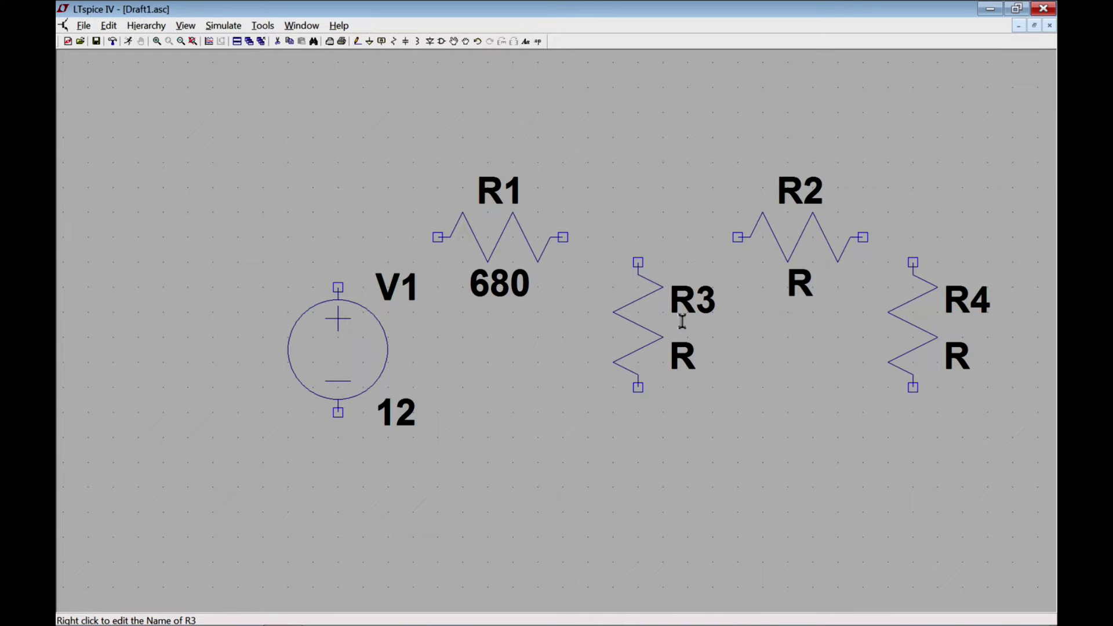
right_click(803, 289)
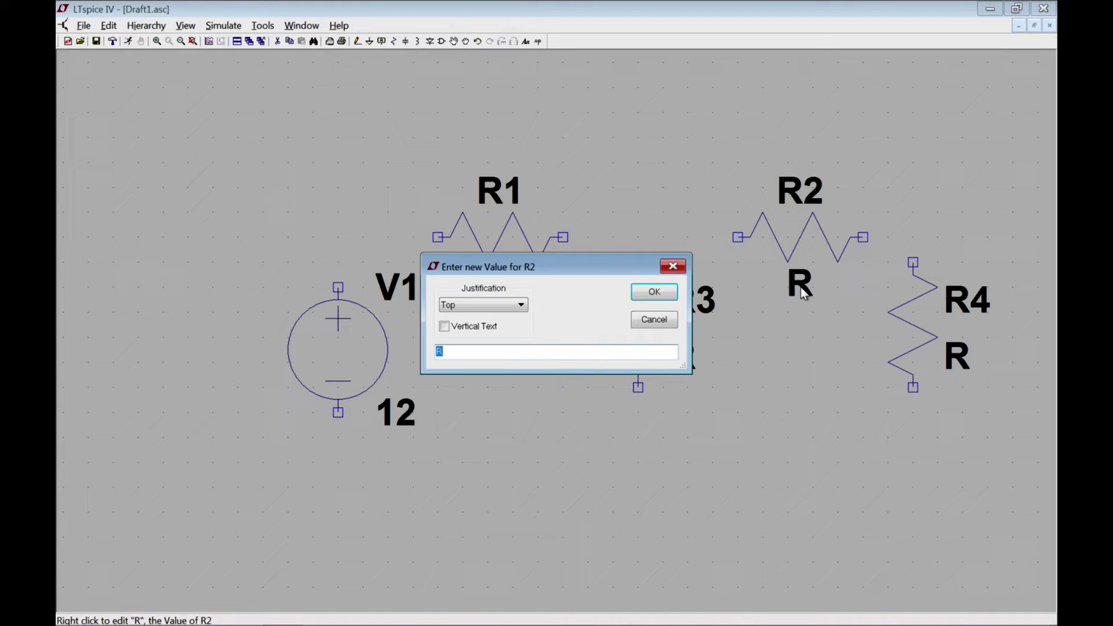
type("270")
left_click(653, 291)
right_click(677, 349)
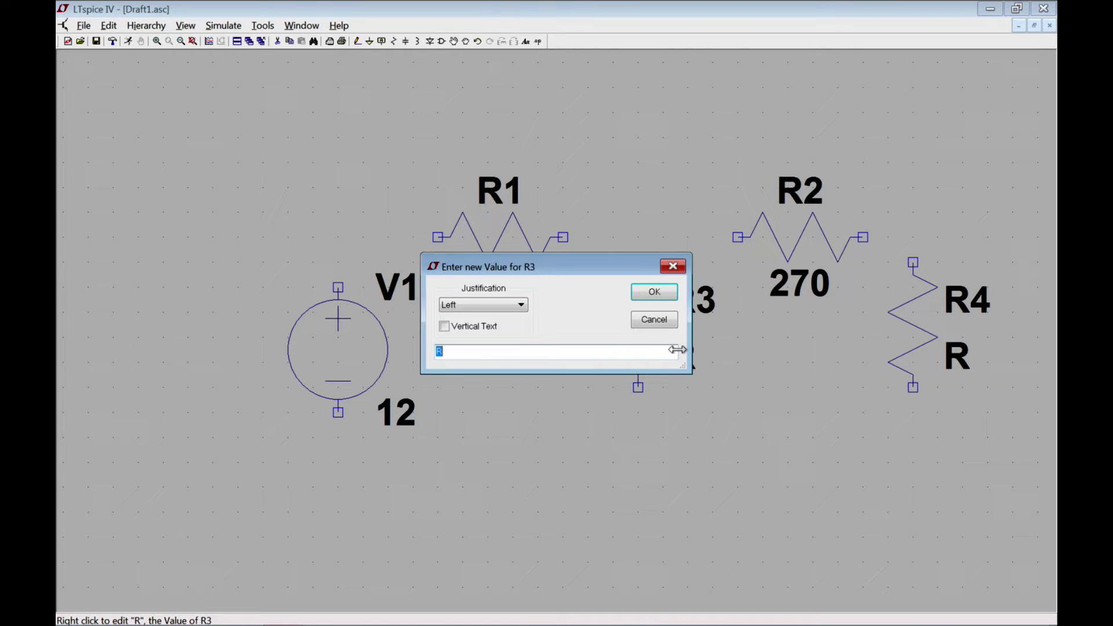
type("470")
left_click(654, 292)
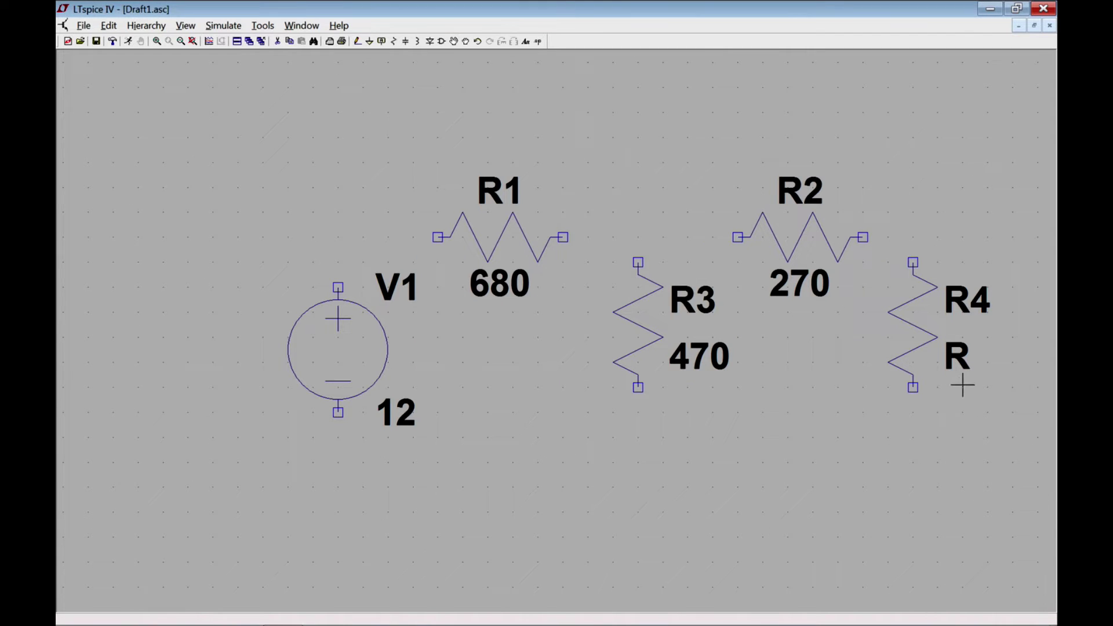
right_click(957, 359)
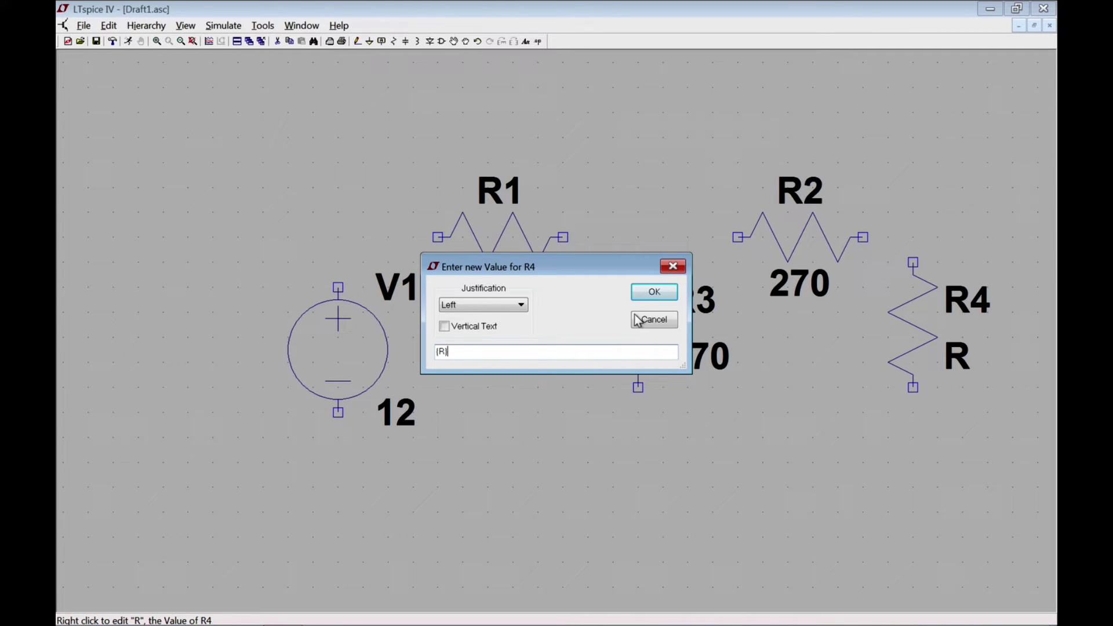
left_click(651, 298)
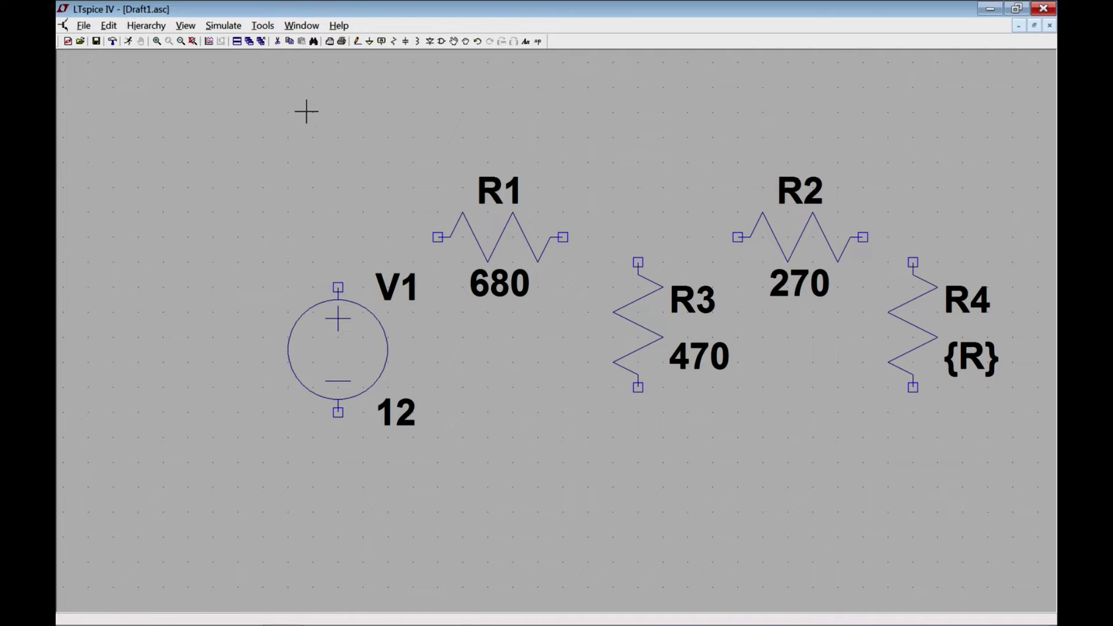
- Place a ground symbol below R3
left_click(368, 41)
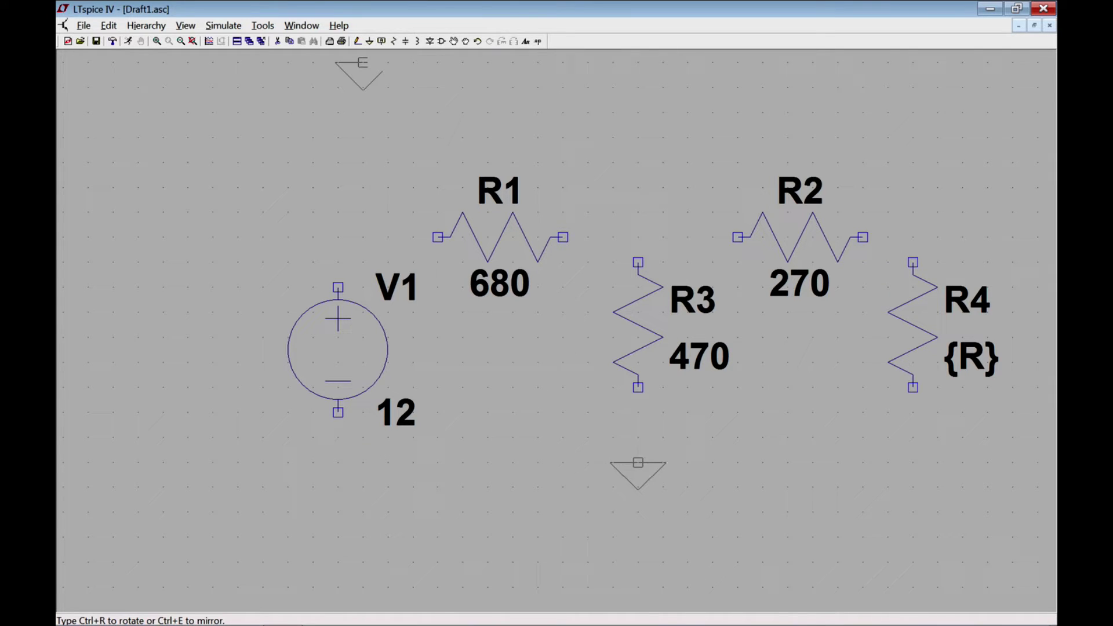
left_click(638, 487)
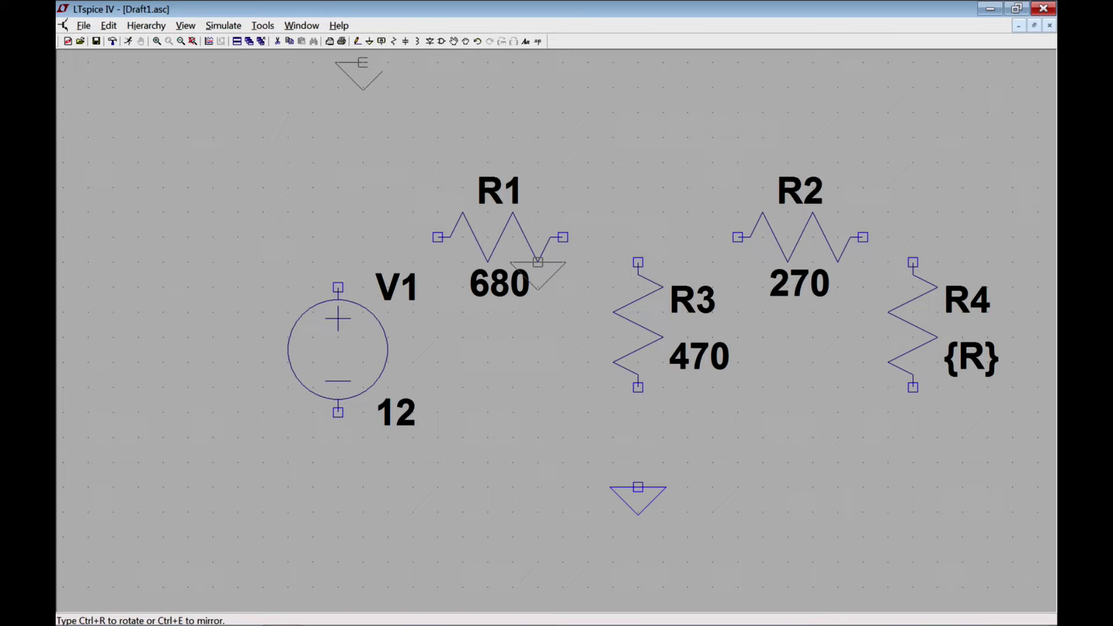
key("Escape")
- Wire V1's positive terminal through R1 and R2 to R4's top terminal
left_click(356, 41)
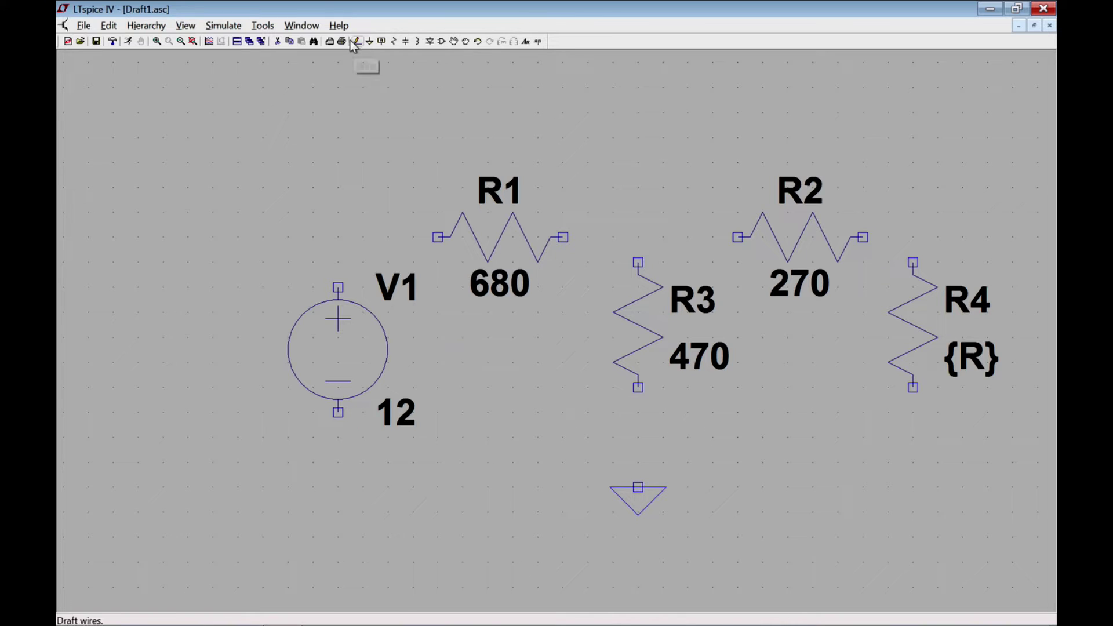
left_click(338, 287)
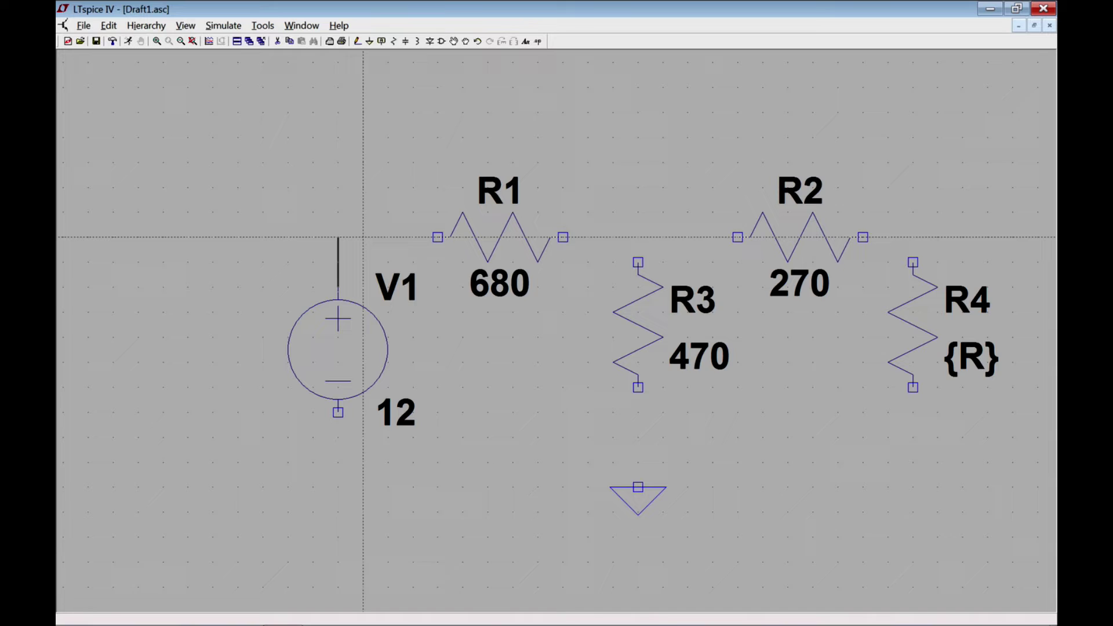
left_click(438, 237)
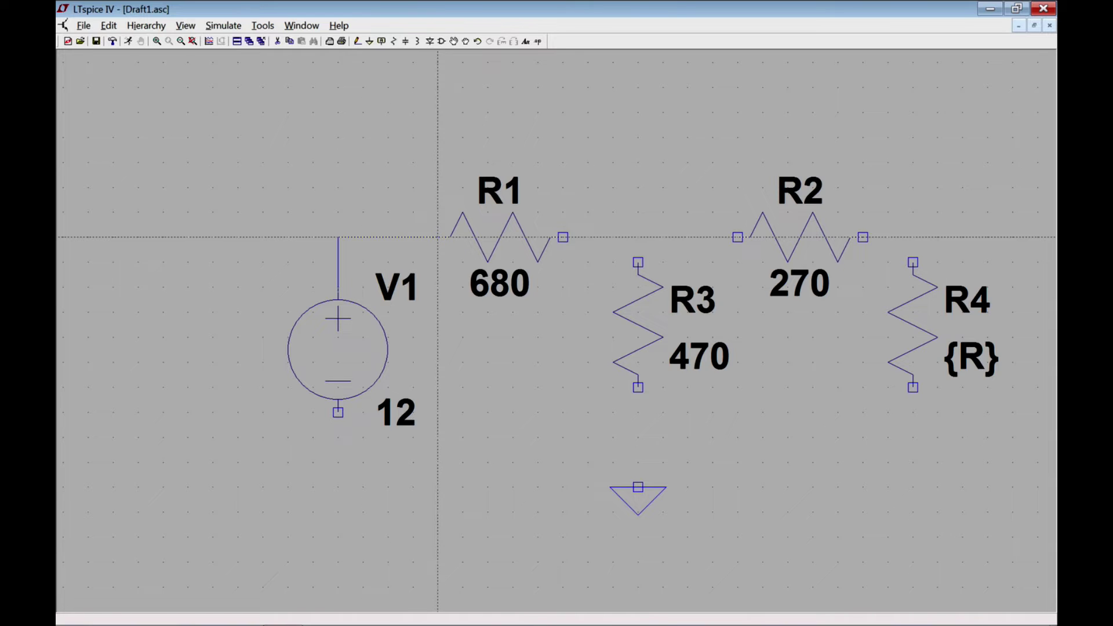
left_click(563, 237)
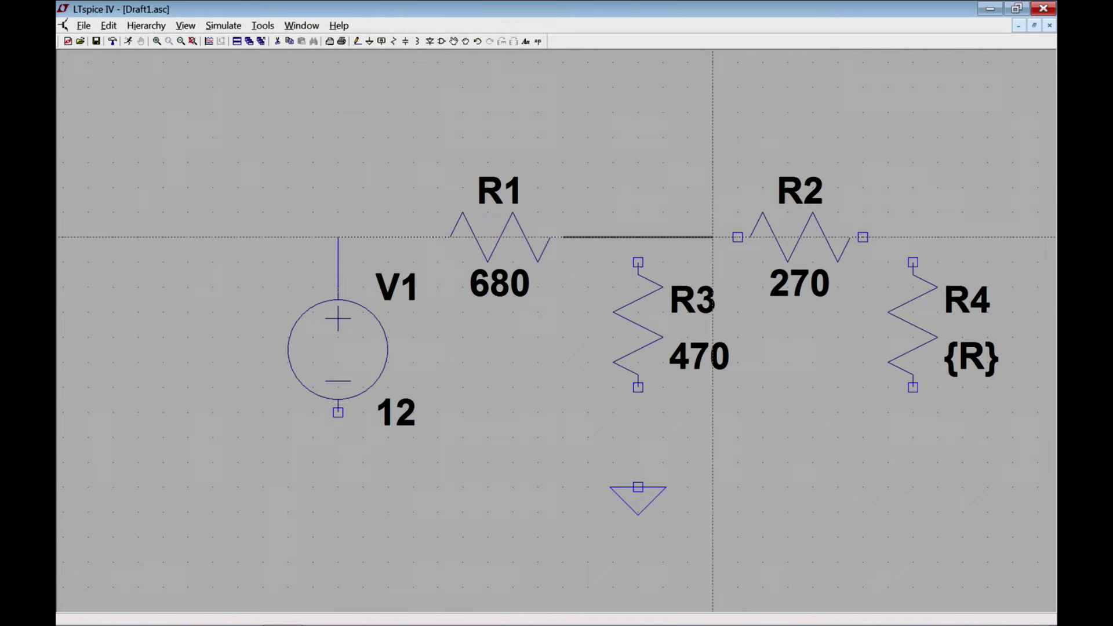
left_click(738, 237)
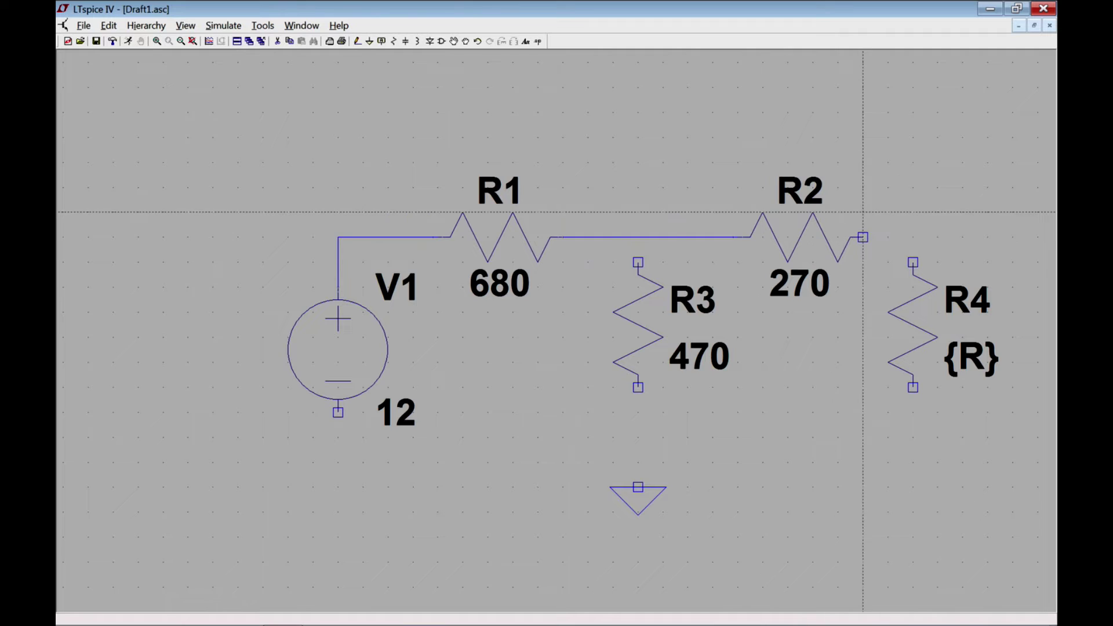
left_click(863, 237)
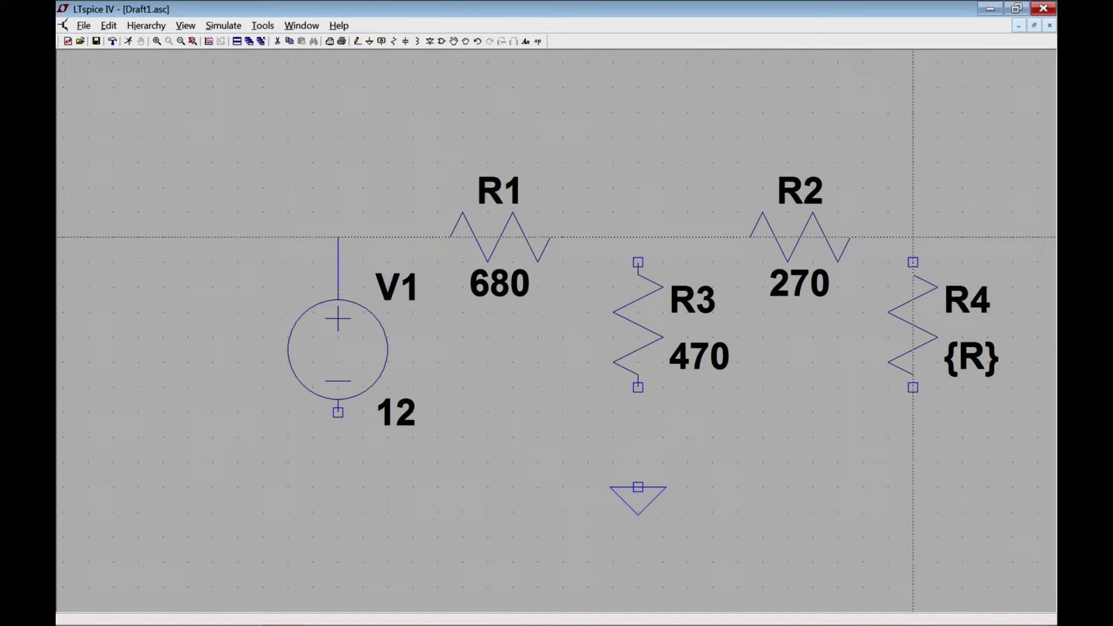
left_click(913, 262)
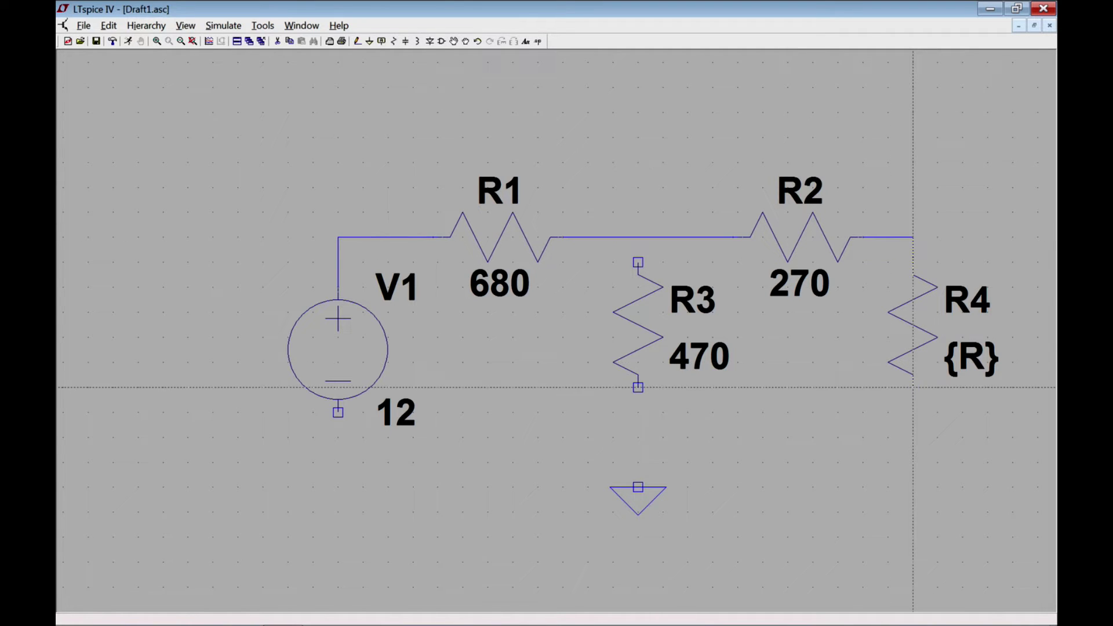
- Run the bottom return wire from R4's lower terminal to V1's negative terminal
left_click(913, 387)
left_click(913, 462)
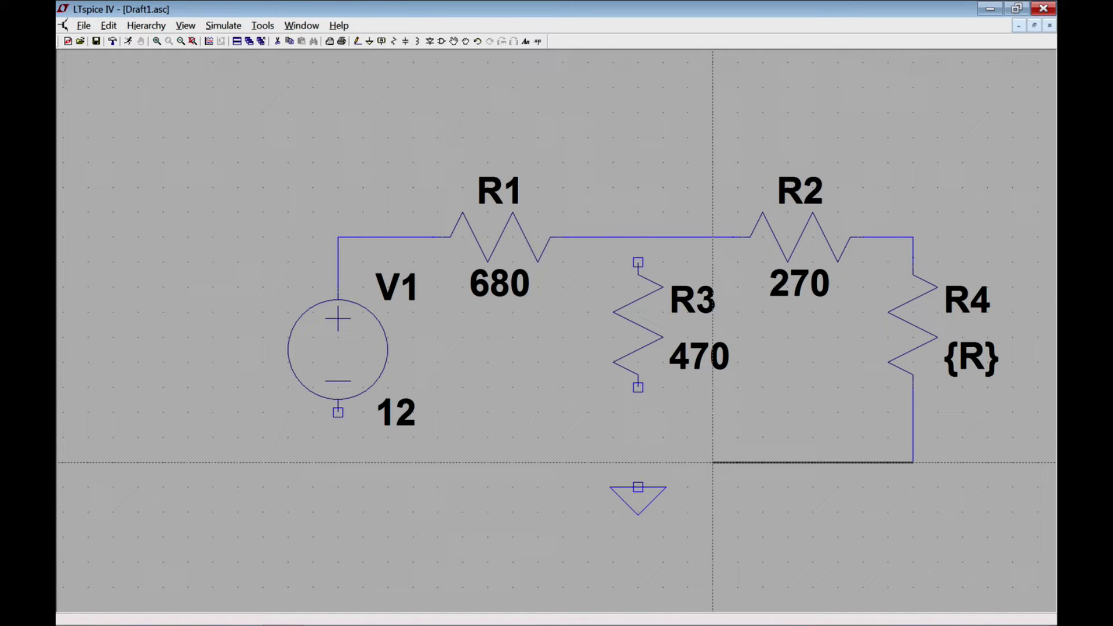
left_click(638, 462)
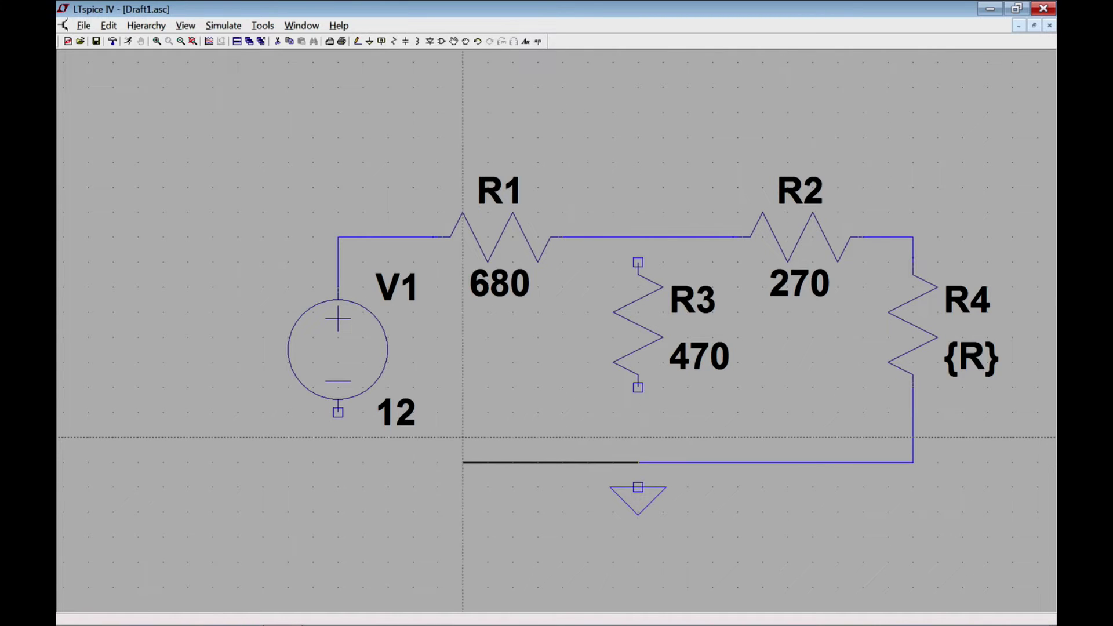
left_click(338, 462)
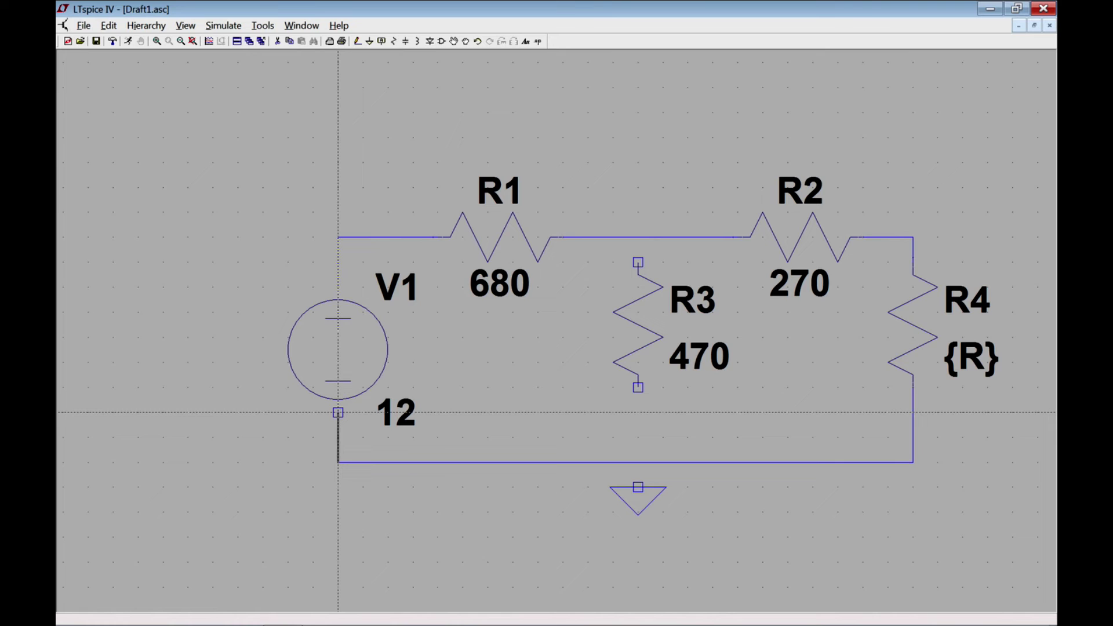
left_click(338, 413)
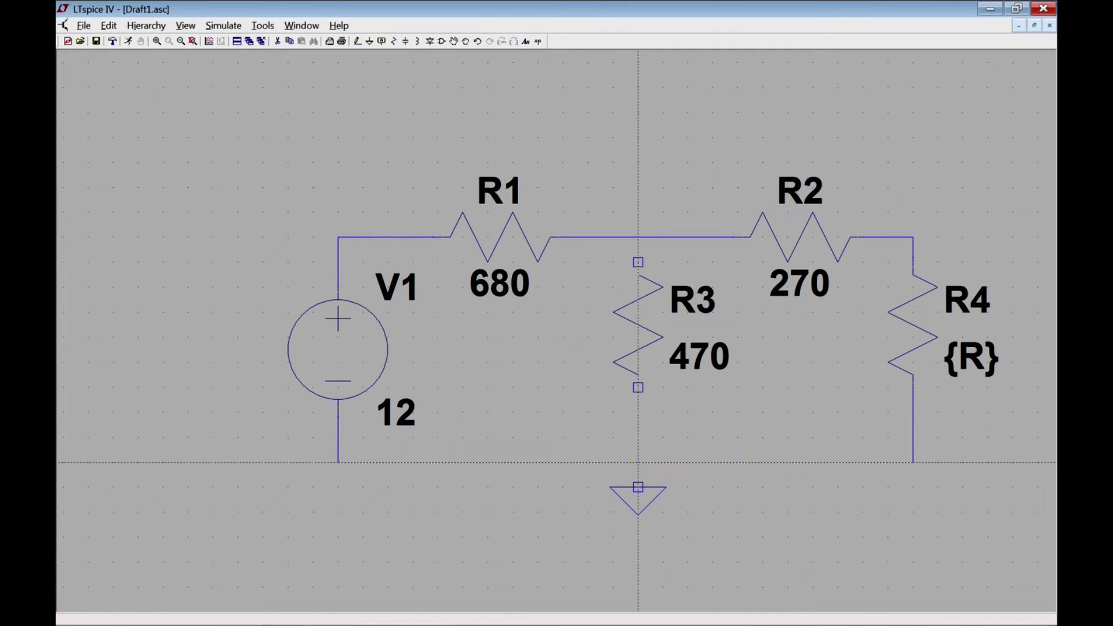
right_click(639, 462)
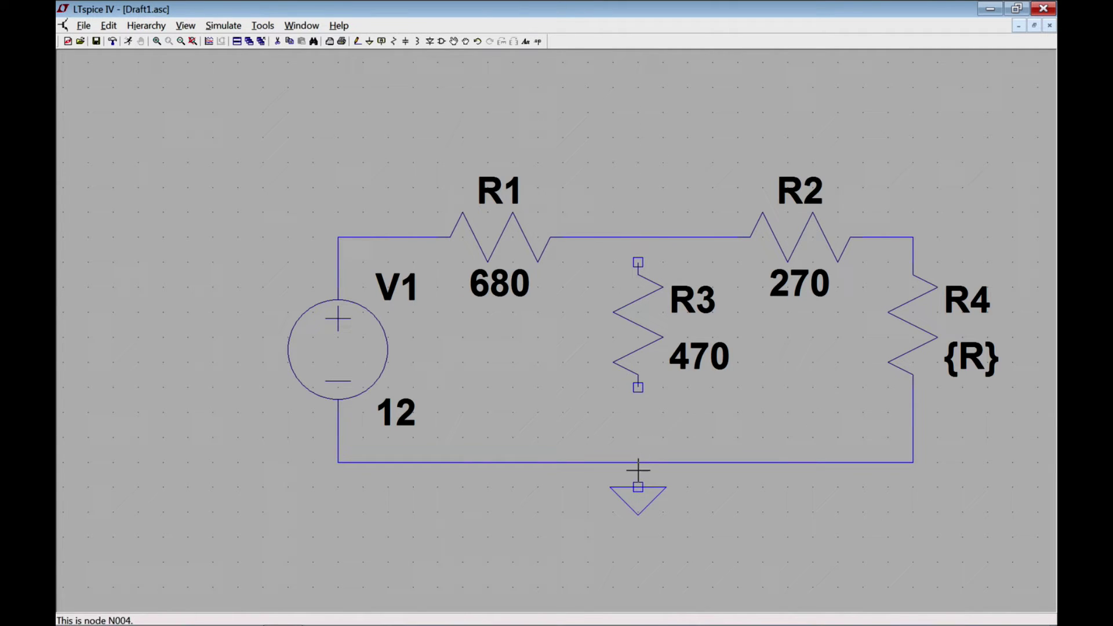
- Connect R3 between the ground and the R1–R2 wire
left_click(355, 41)
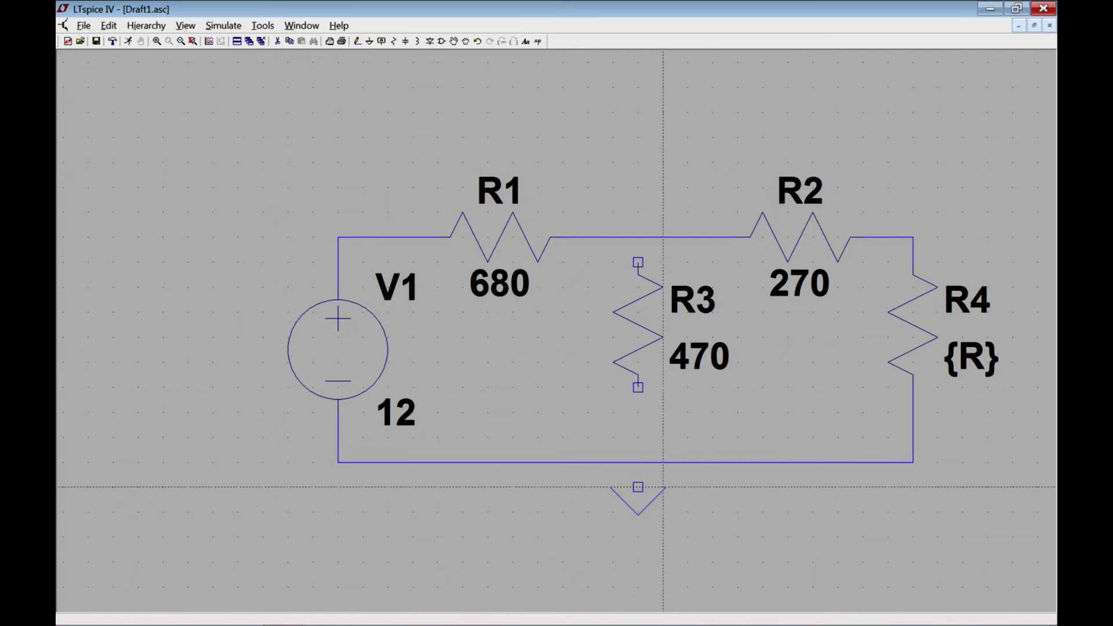
left_click(638, 487)
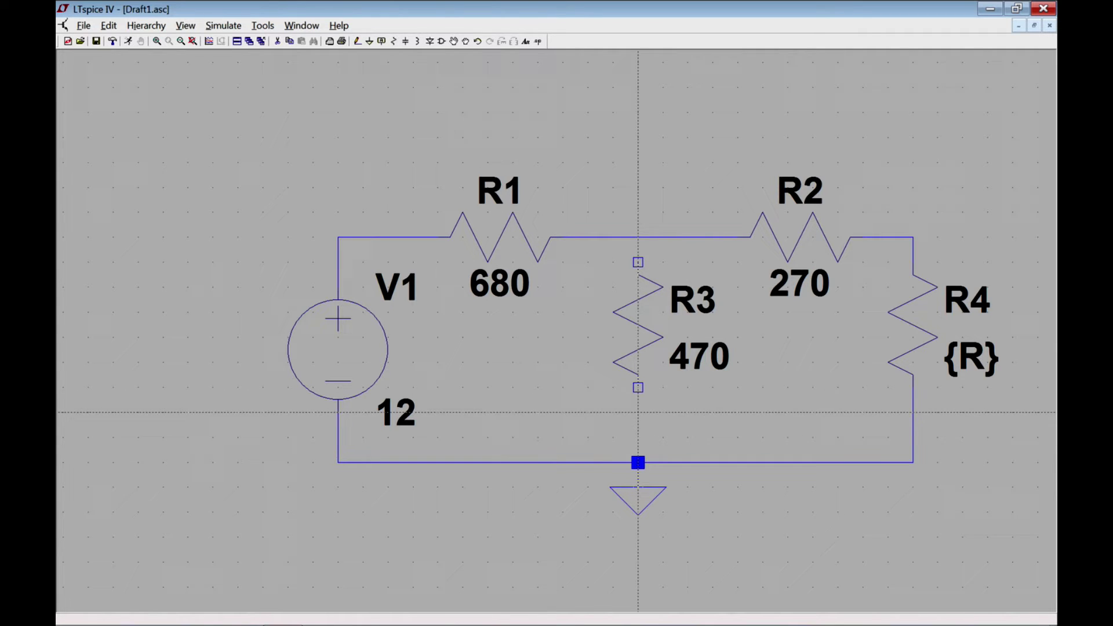
left_click(638, 387)
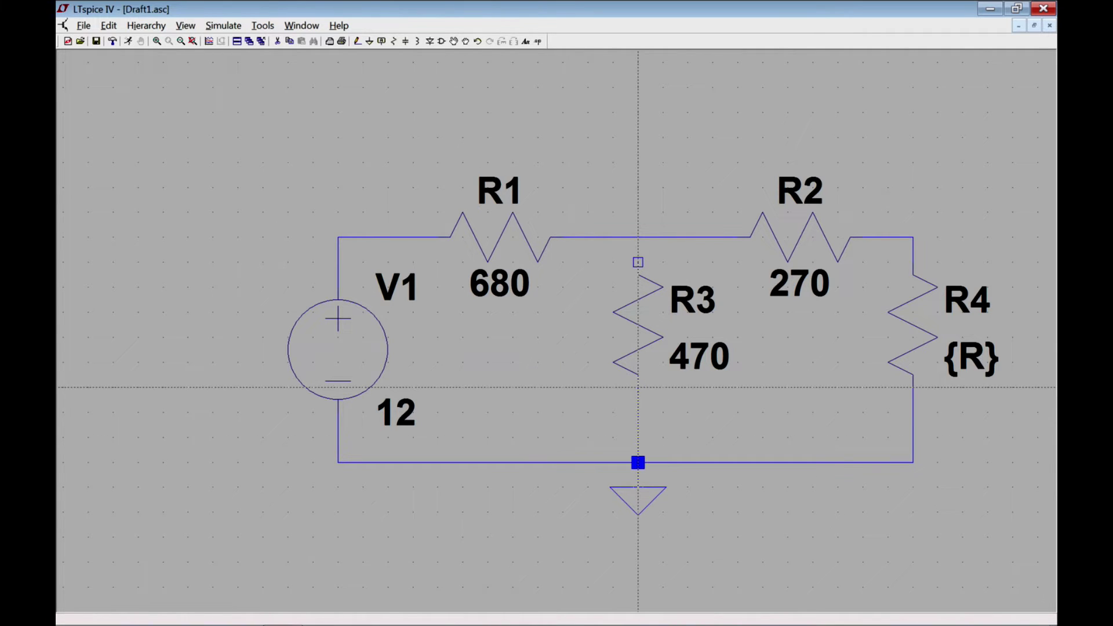
left_click(638, 262)
left_click(638, 236)
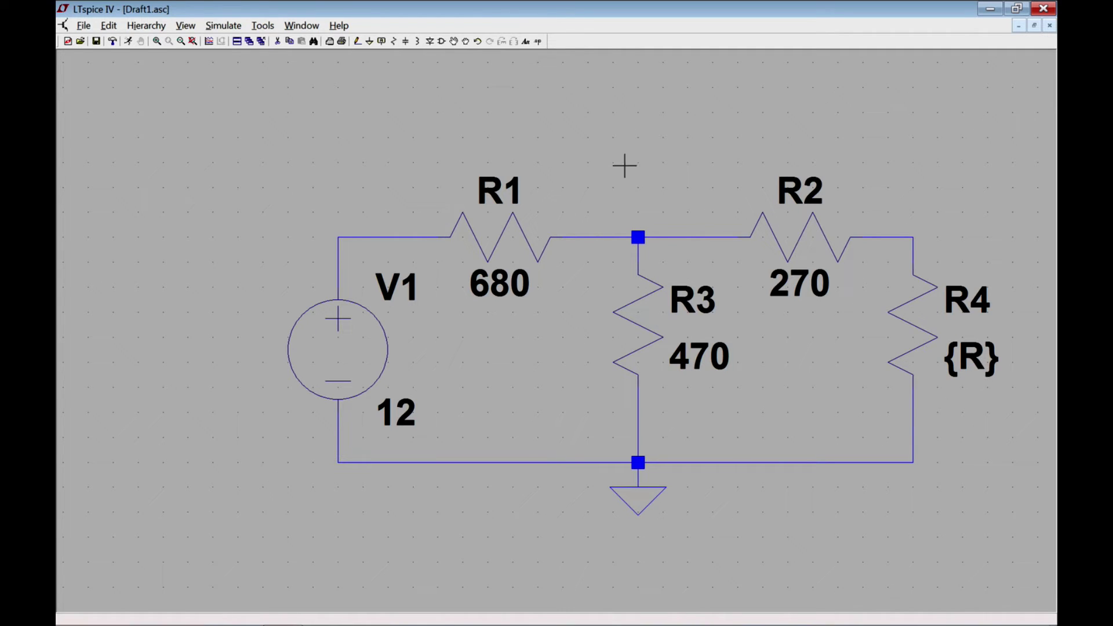
- Add the directive .step param R 50 1000 50 below the circuit
left_click(539, 42)
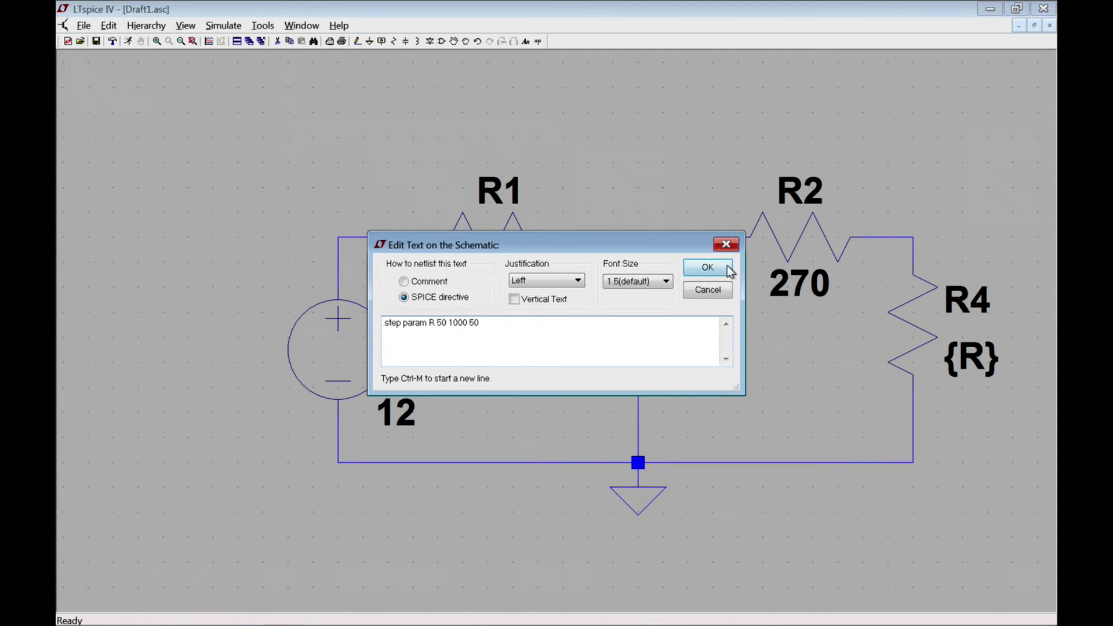
left_click(708, 267)
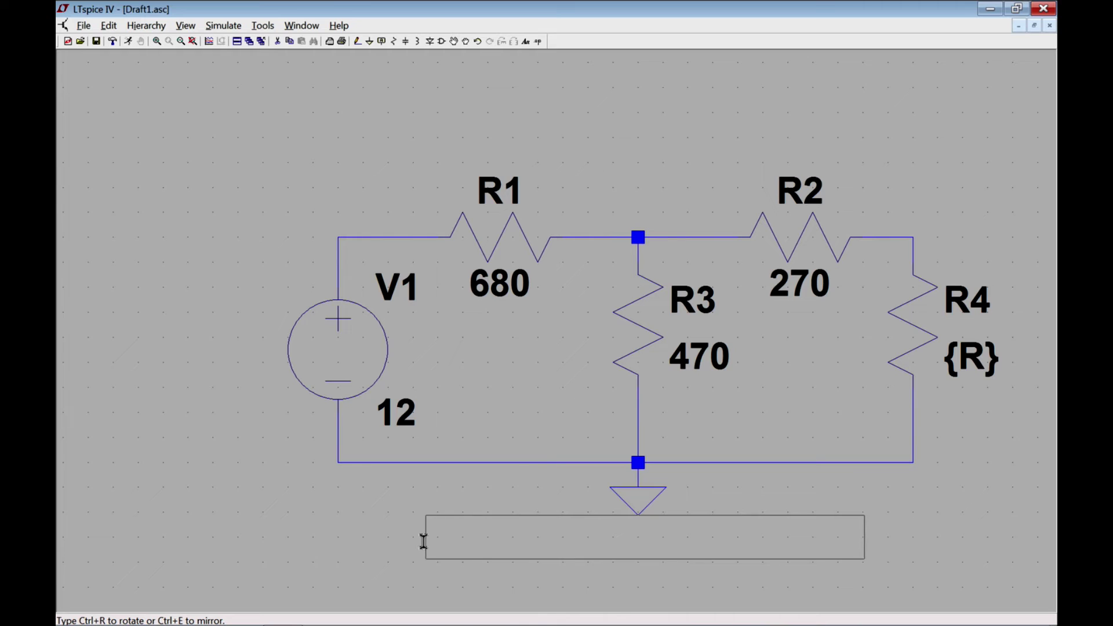
left_click(426, 543)
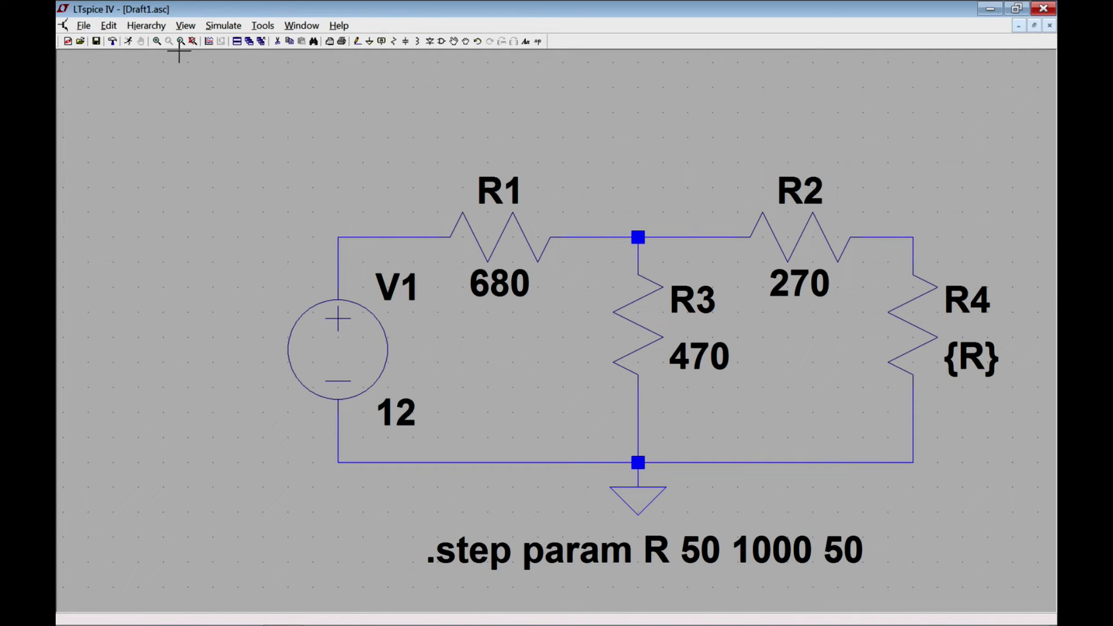
- Choose a DC operating point (.op) analysis and run the simulation
left_click(127, 40)
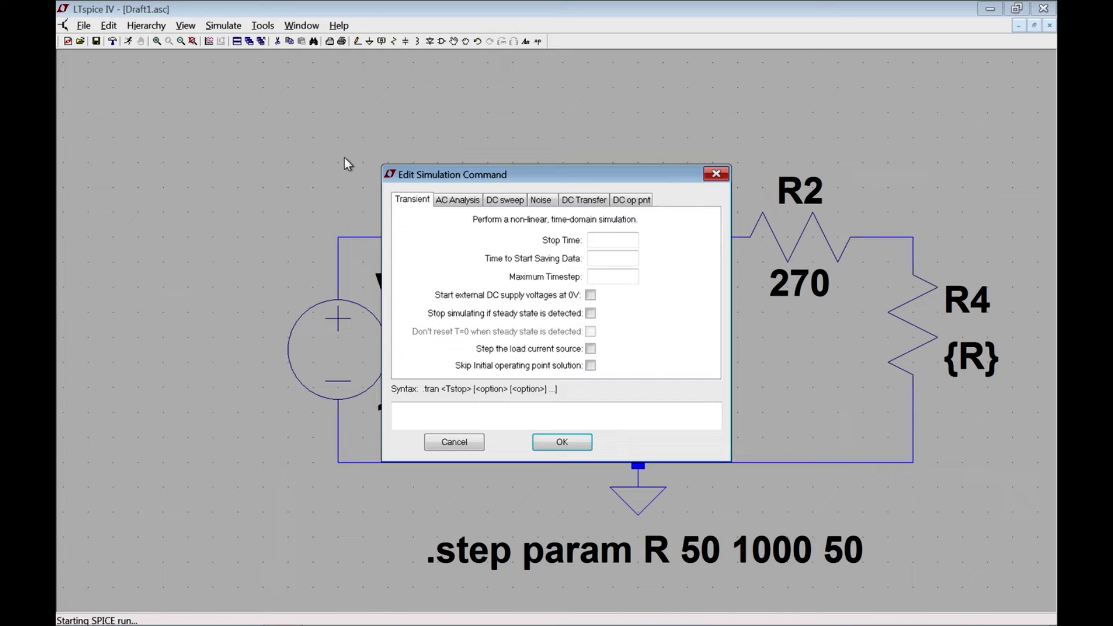
left_click(632, 200)
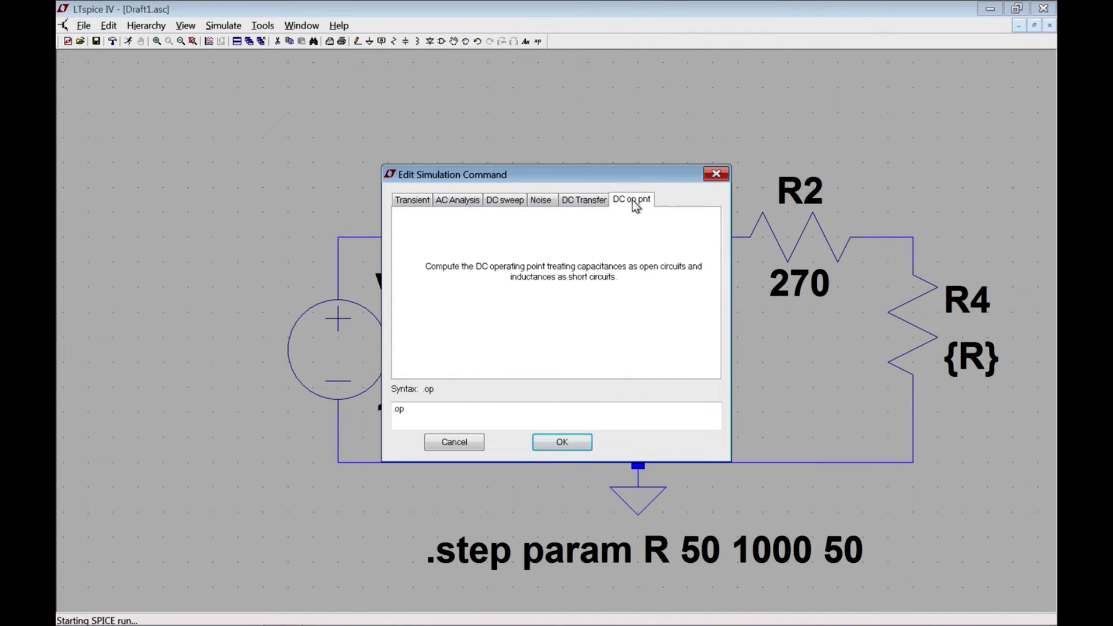
left_click(561, 442)
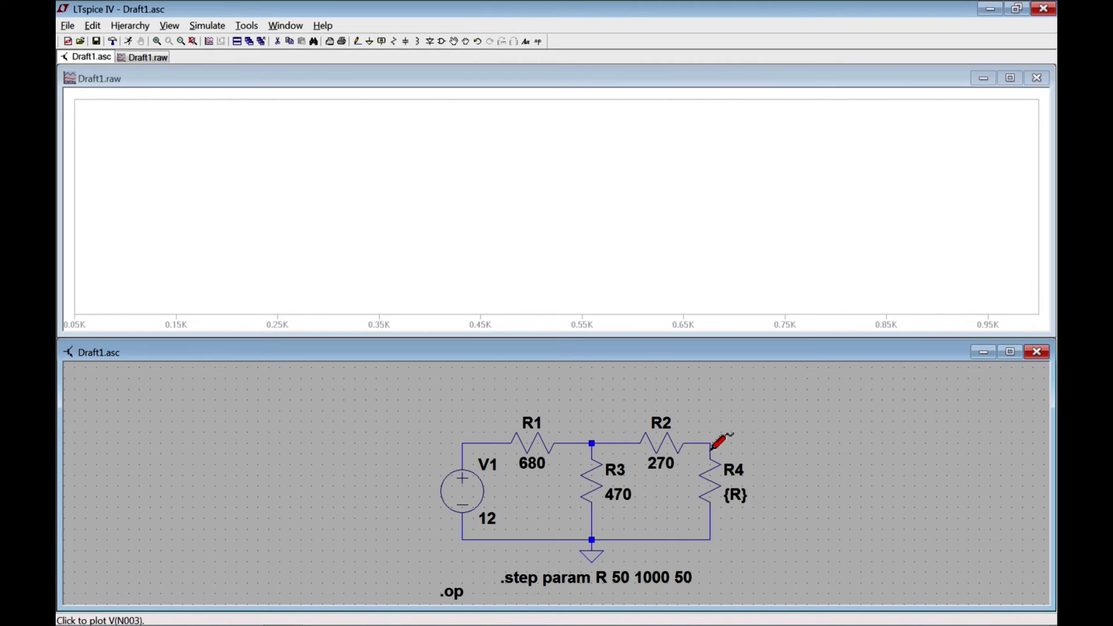
- Plot V(n003) at R4's top node and colour its trace blue
left_click(718, 442)
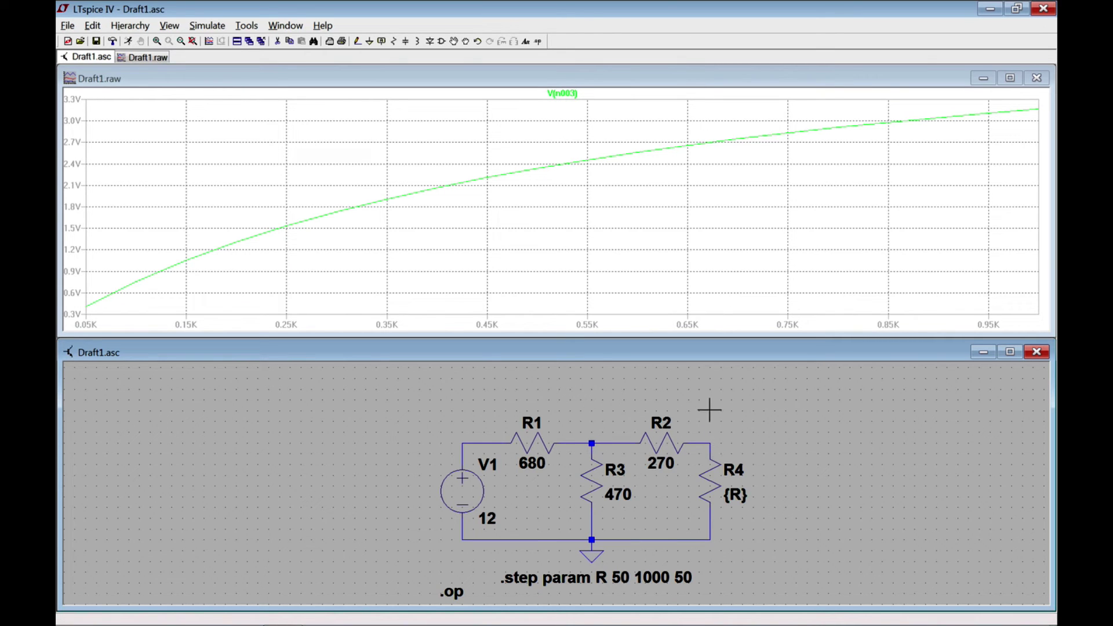
right_click(574, 93)
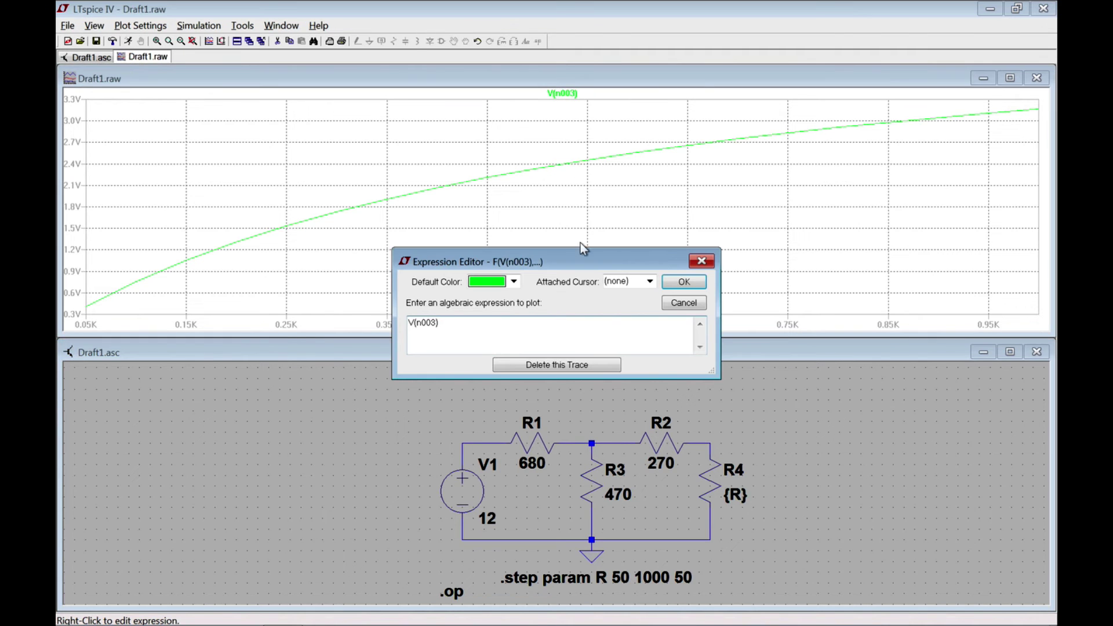
left_click(514, 281)
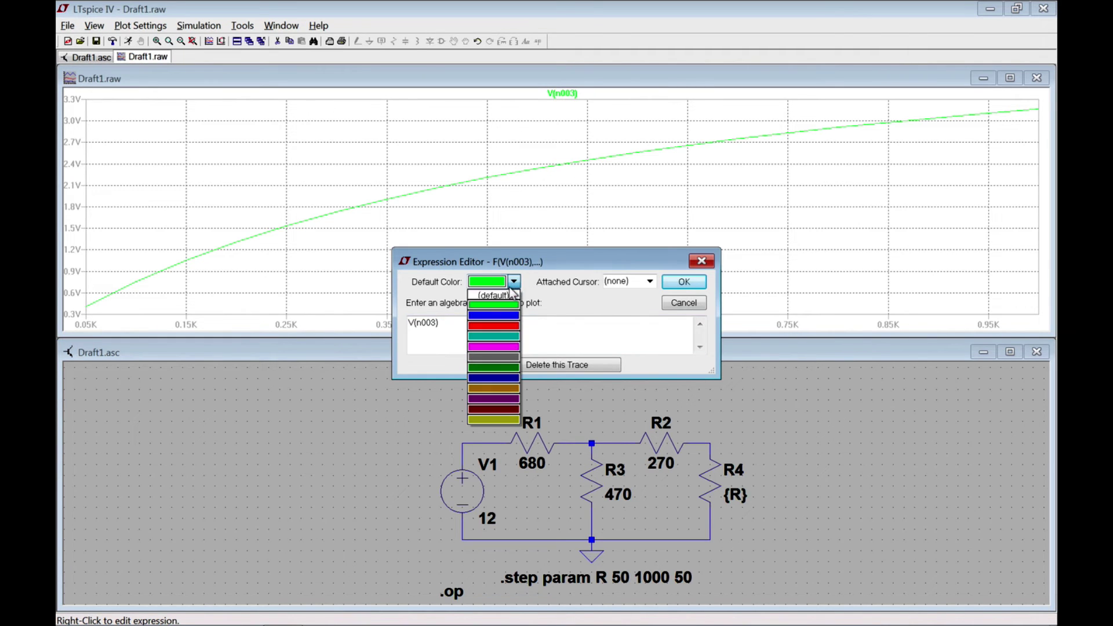
left_click(506, 316)
left_click(672, 283)
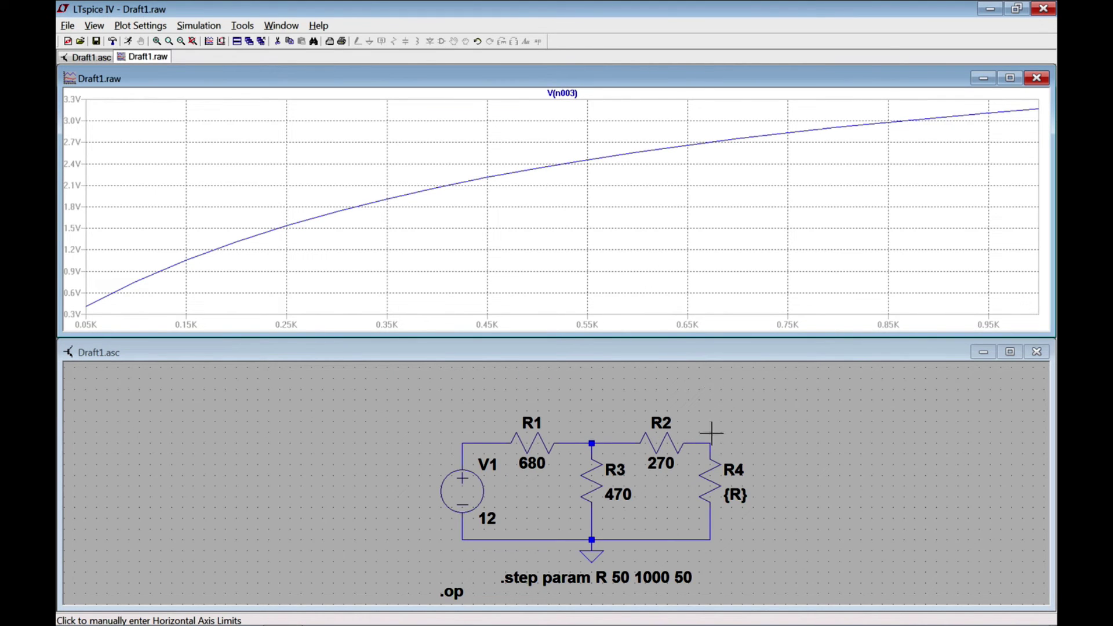
- Plot R4's current I(R4) and change its expression to I(R4)*V(n003)
left_click(695, 374)
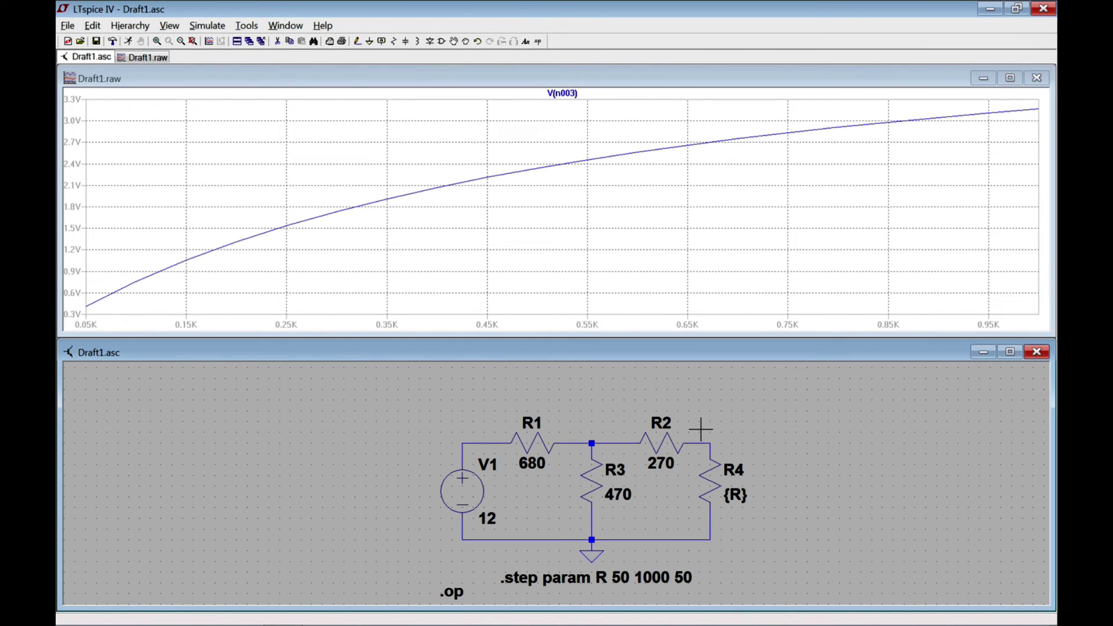
left_click(715, 476)
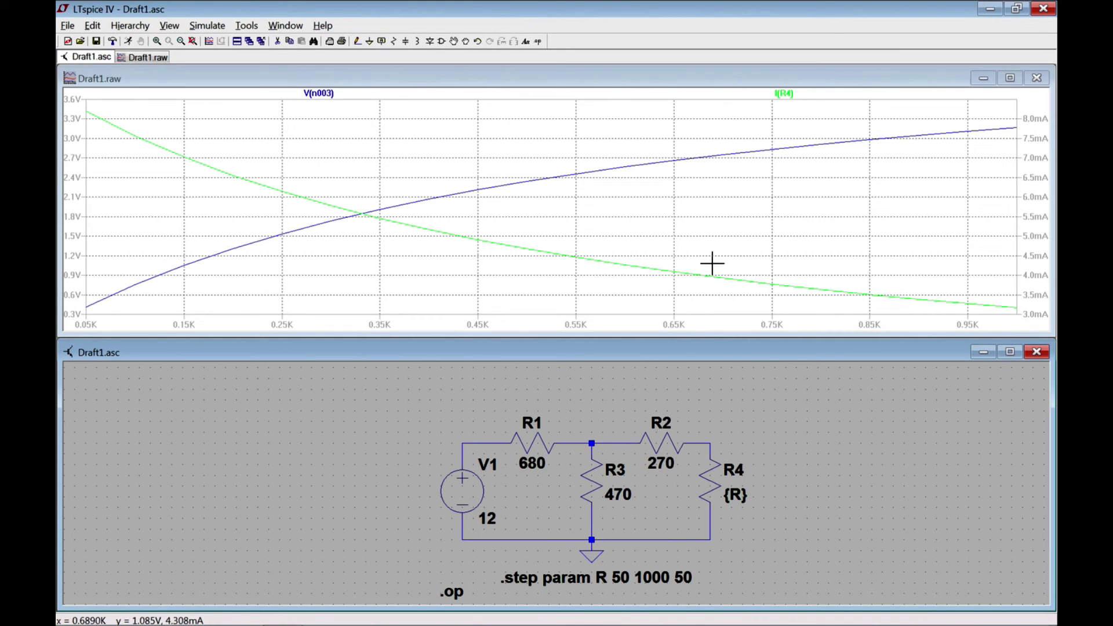
right_click(786, 94)
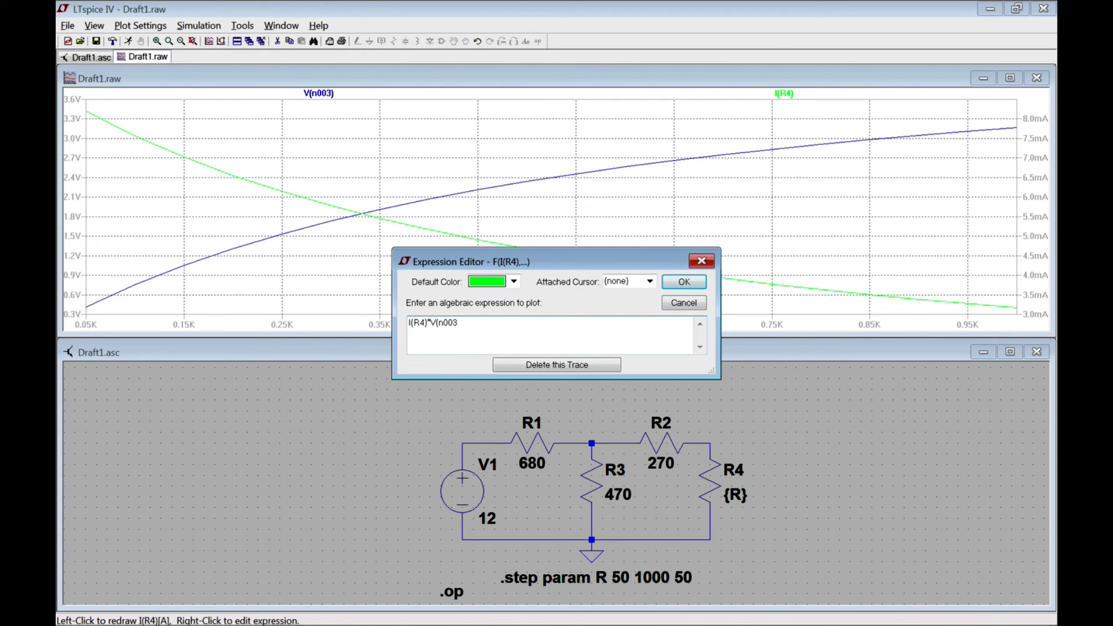
- Colour the I(R4)*V(n003) power trace red, then switch to the desktop
left_click(500, 283)
left_click(500, 324)
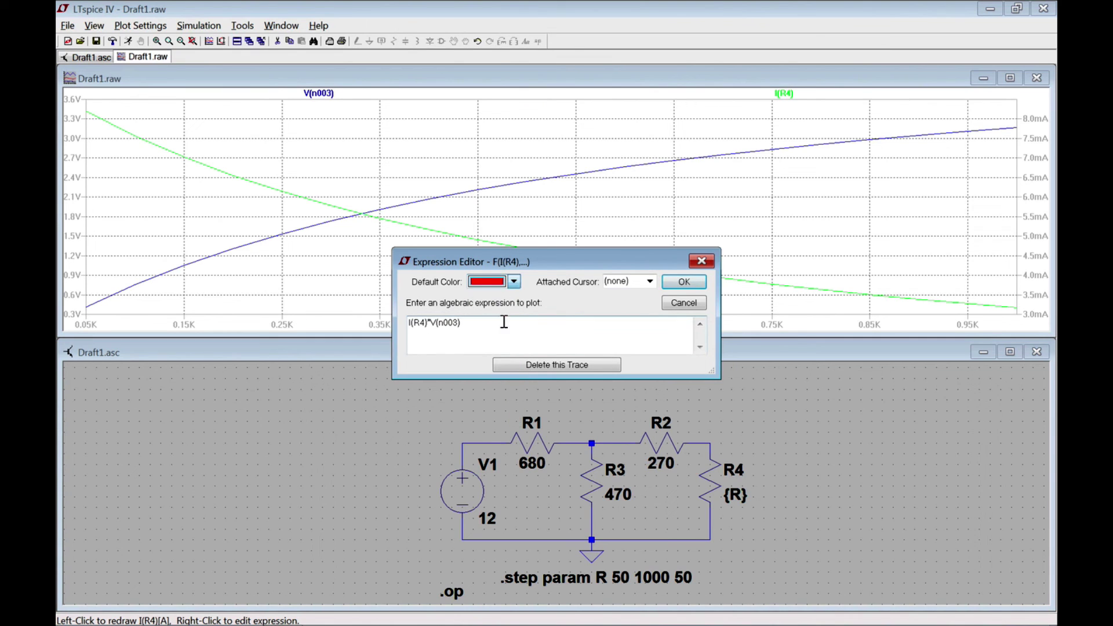
left_click(688, 282)
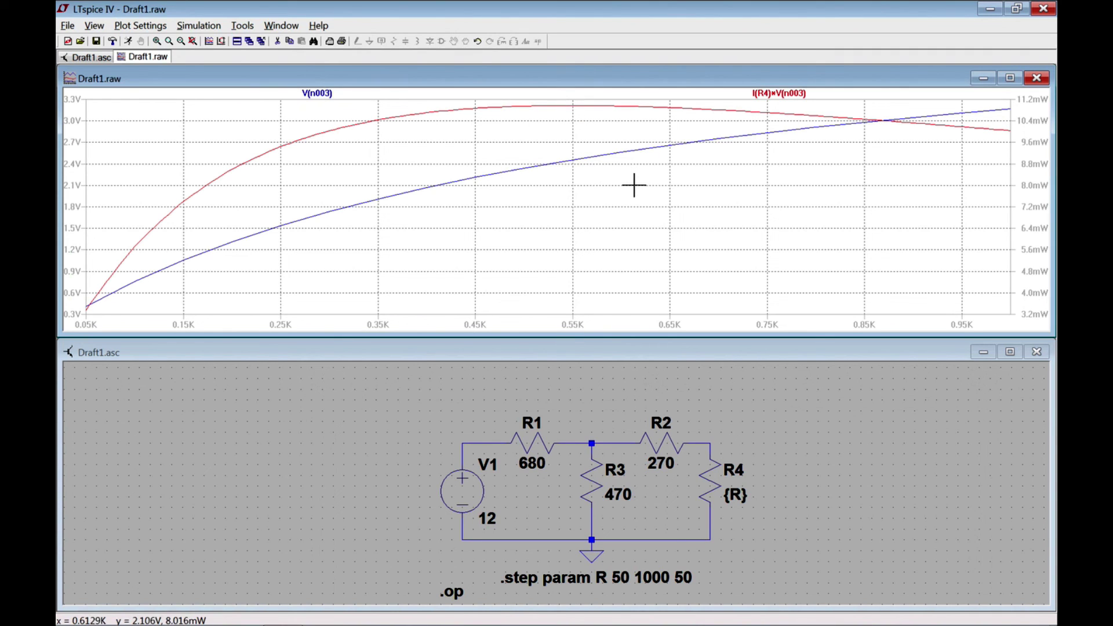
key("ctrl+Left")
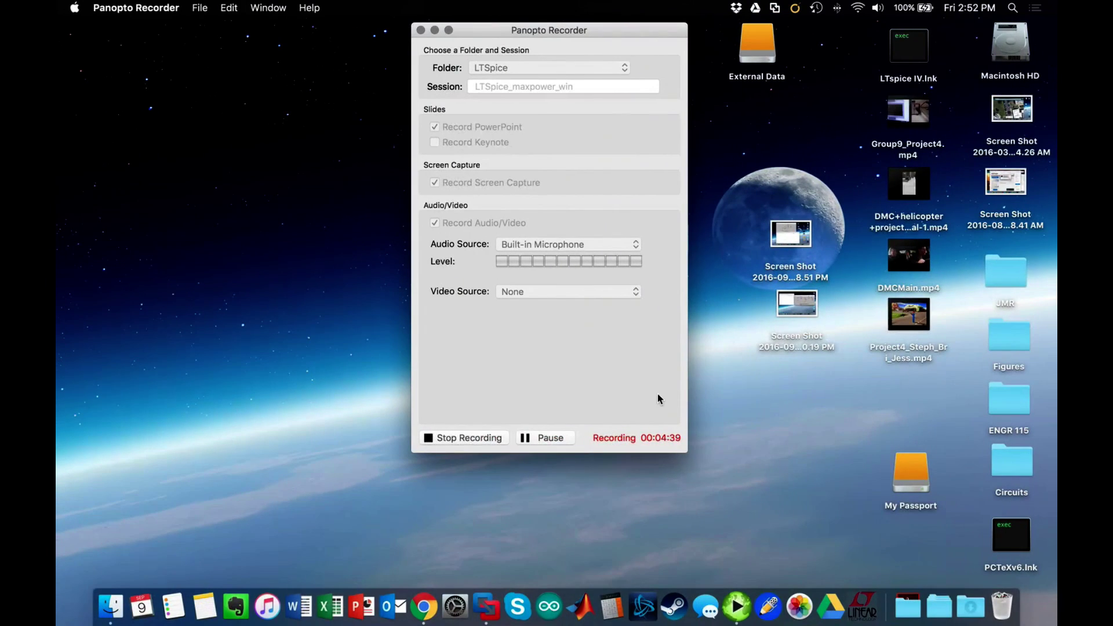